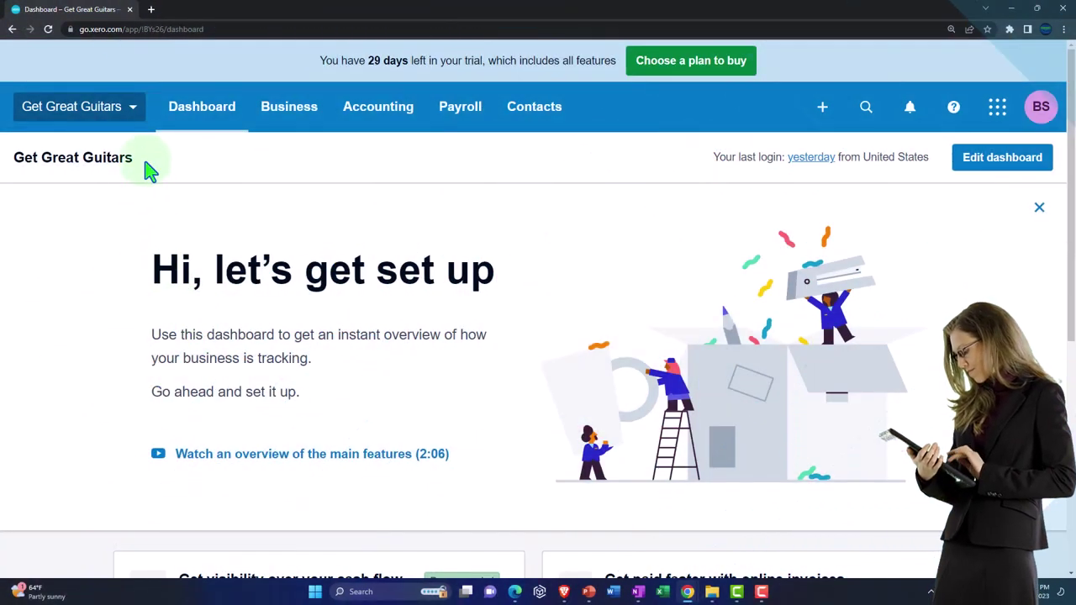
Open the invoice settings from the Get Great Guitars organization settings.
click(132, 107)
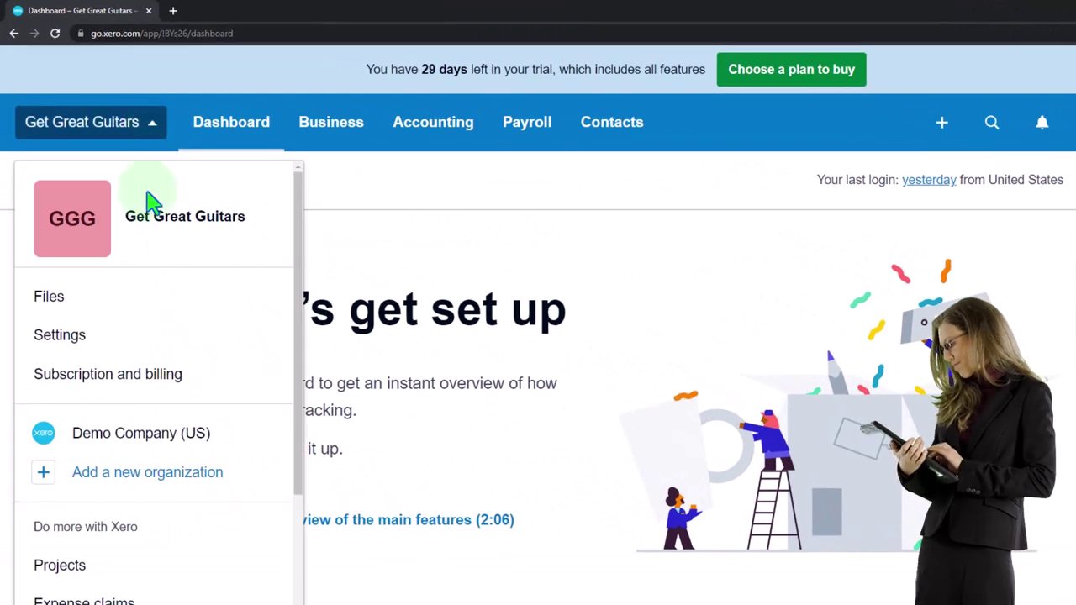
click(98, 345)
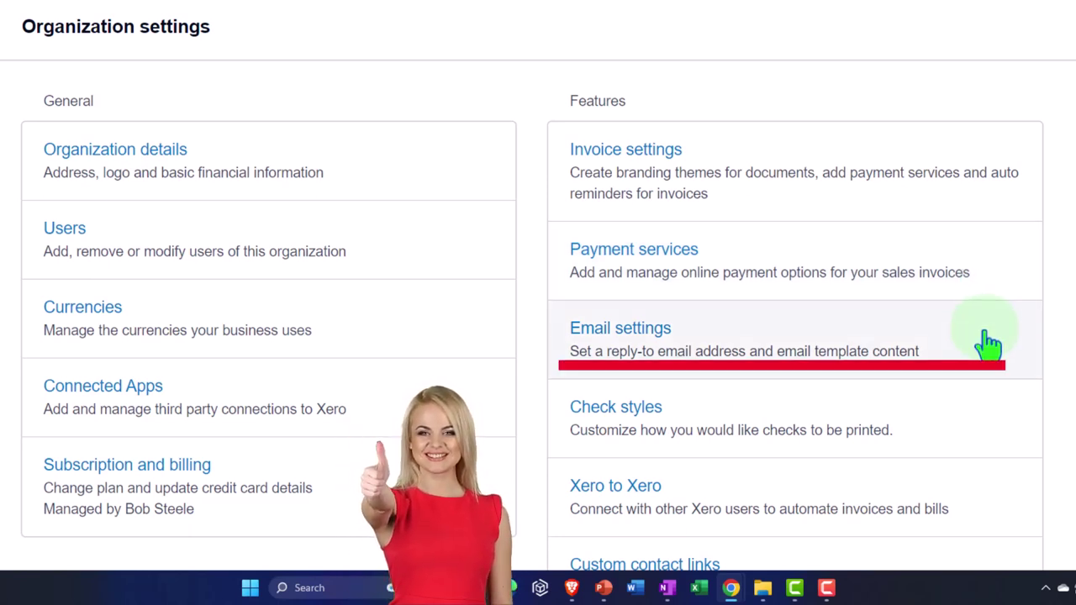
scroll(988, 344, down, 1)
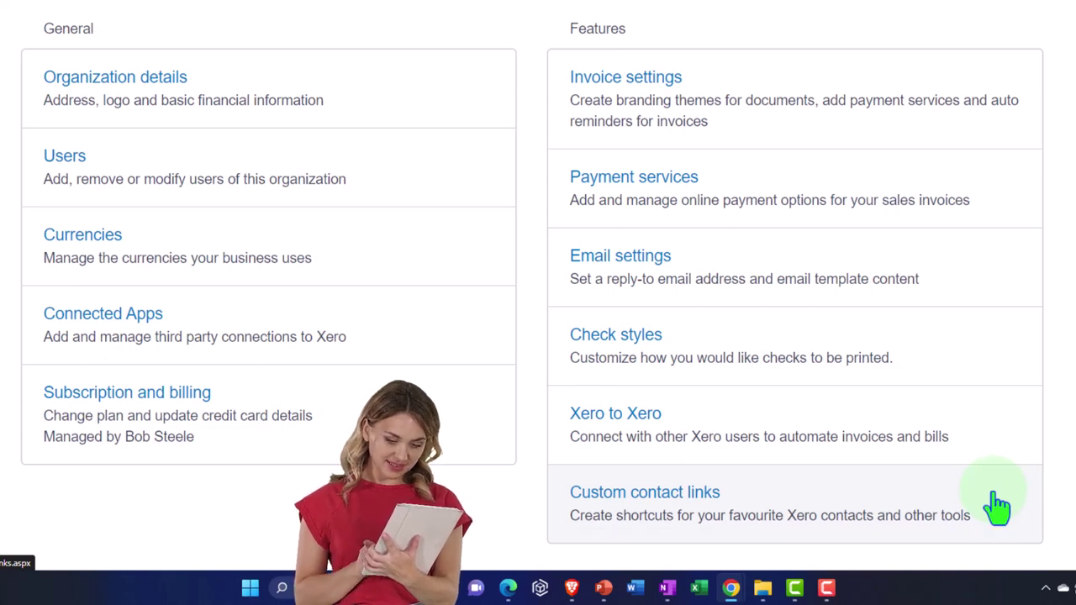
scroll(998, 504, up, 1)
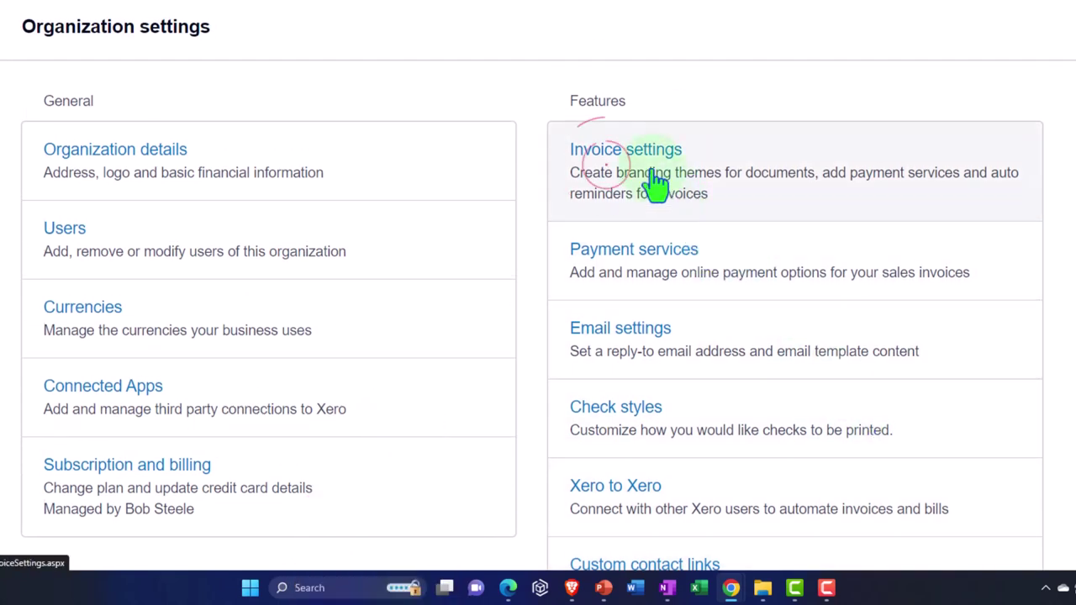
click(656, 184)
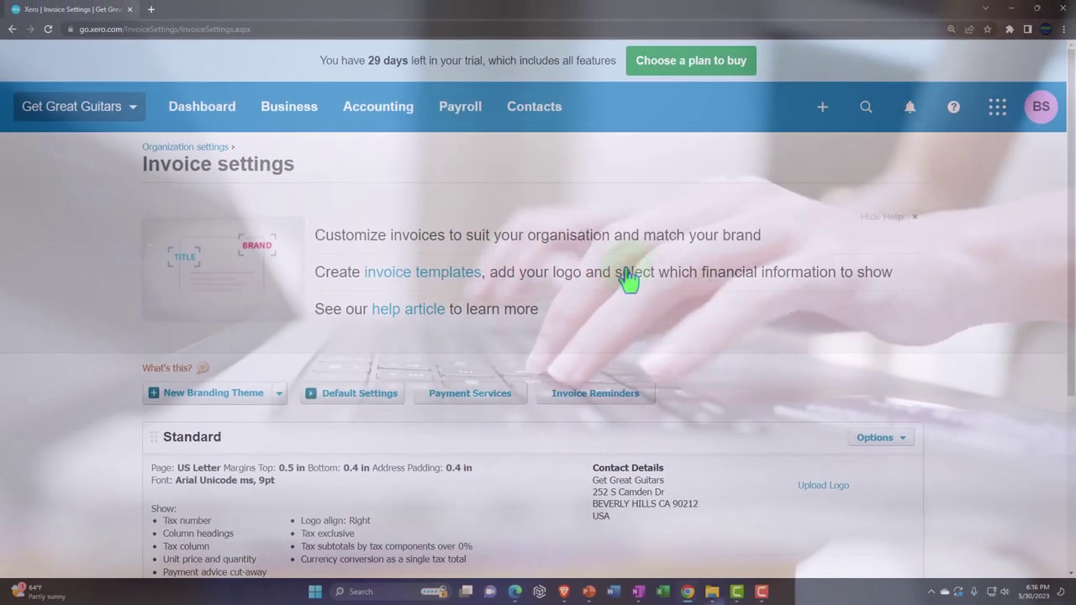
click(629, 287)
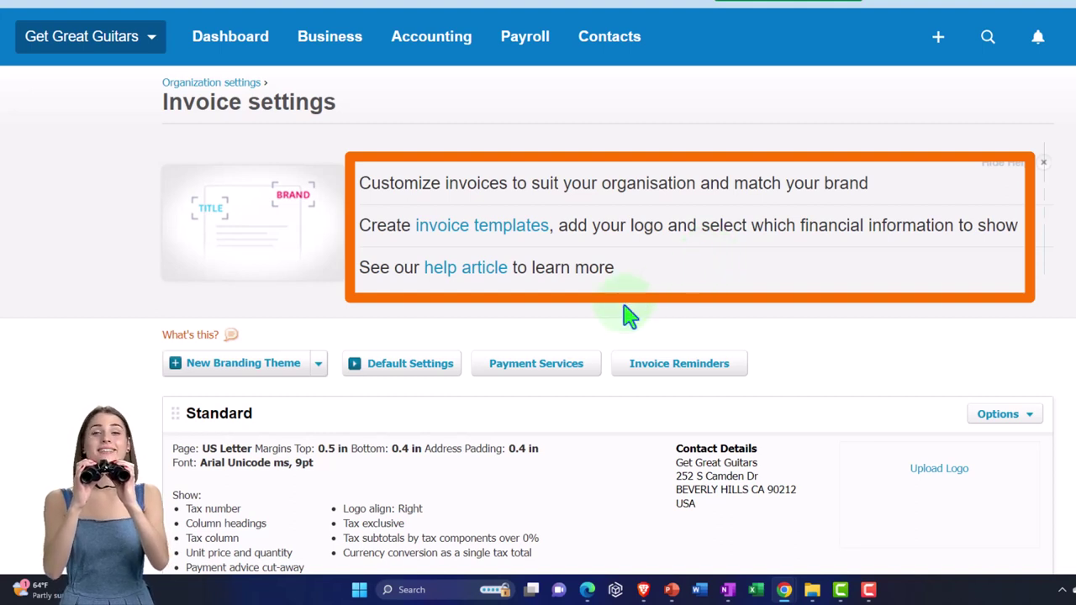
Examine the available types for a new branding theme and the details of the Standard theme.
scroll(628, 317, down, 3)
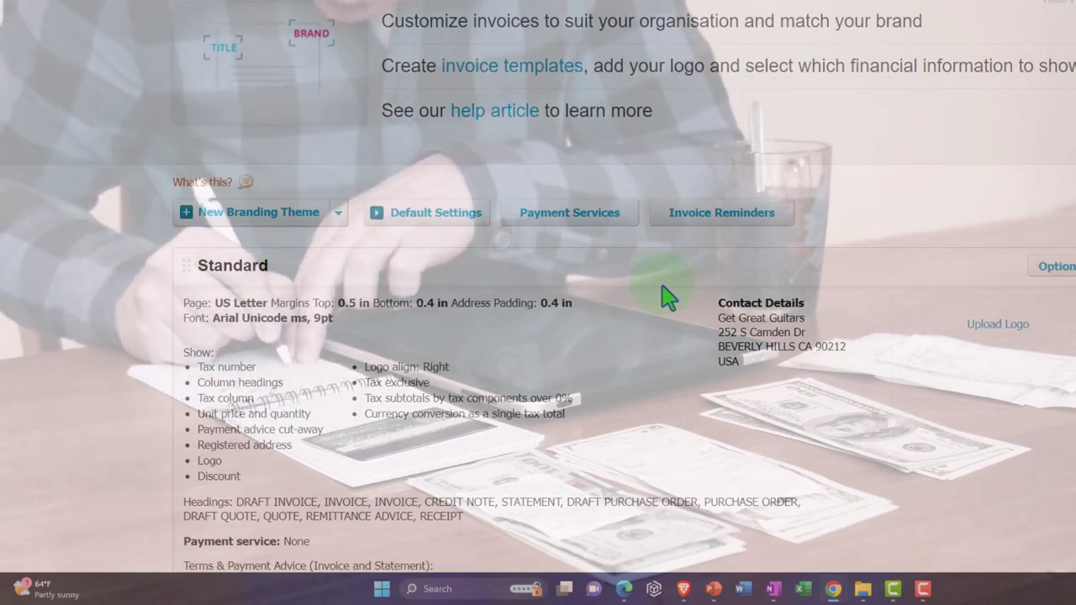
click(662, 288)
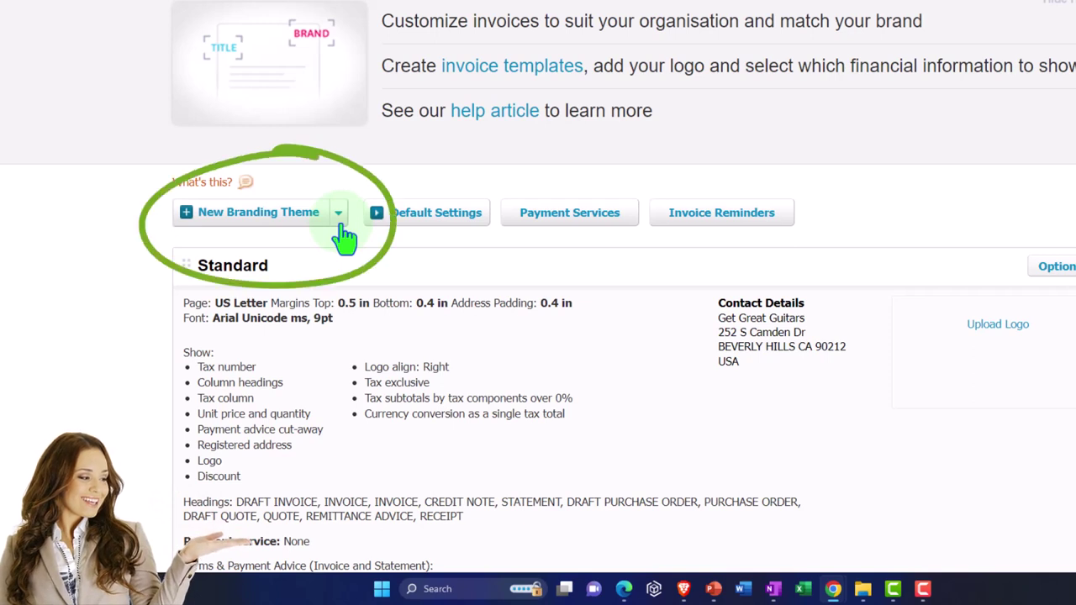
click(337, 213)
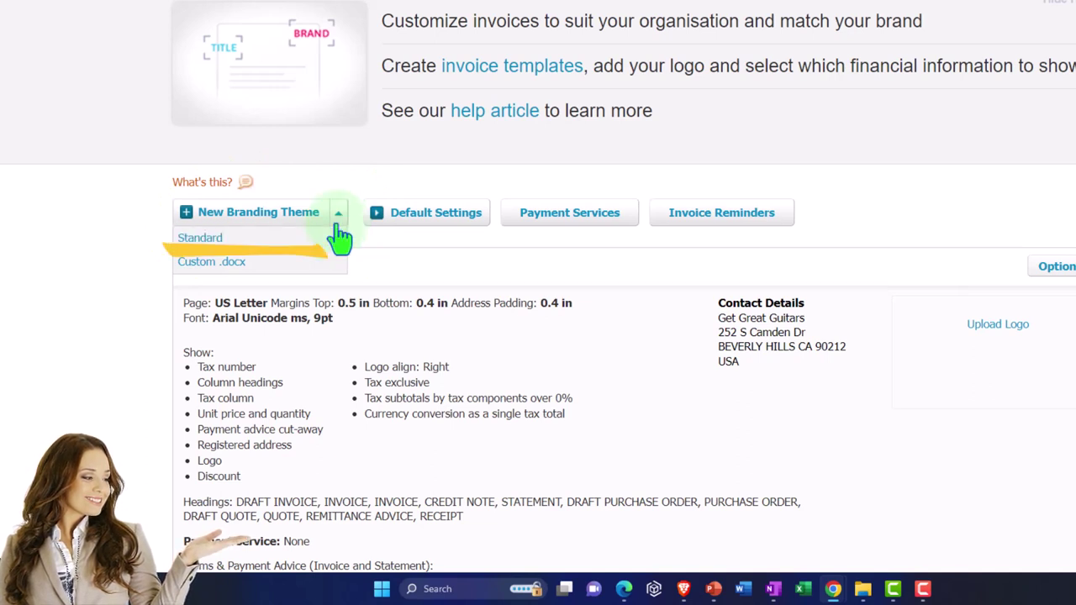
click(338, 220)
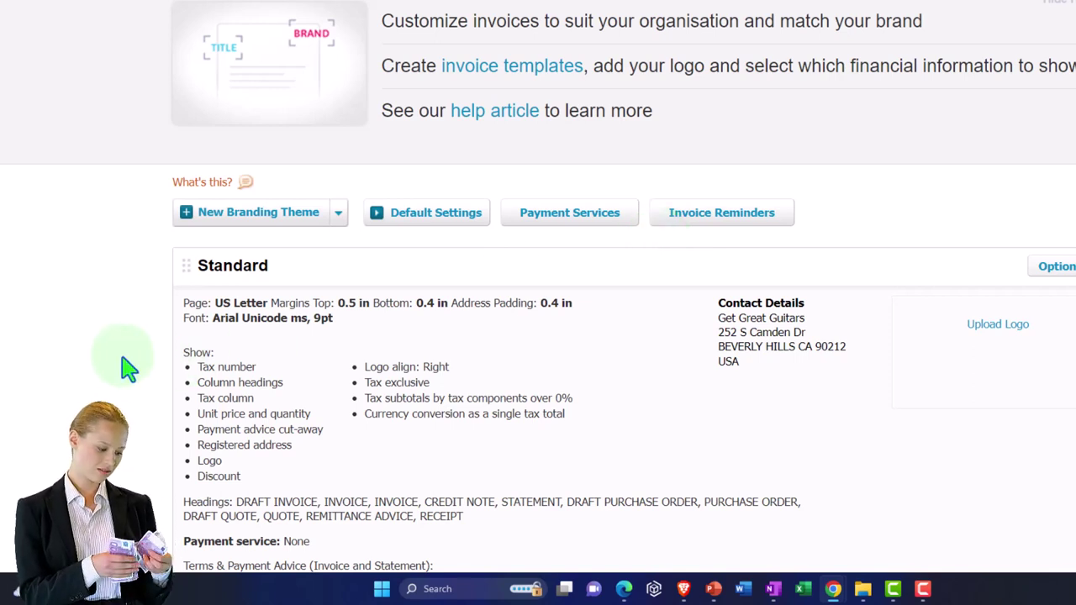
scroll(123, 363, down, 2)
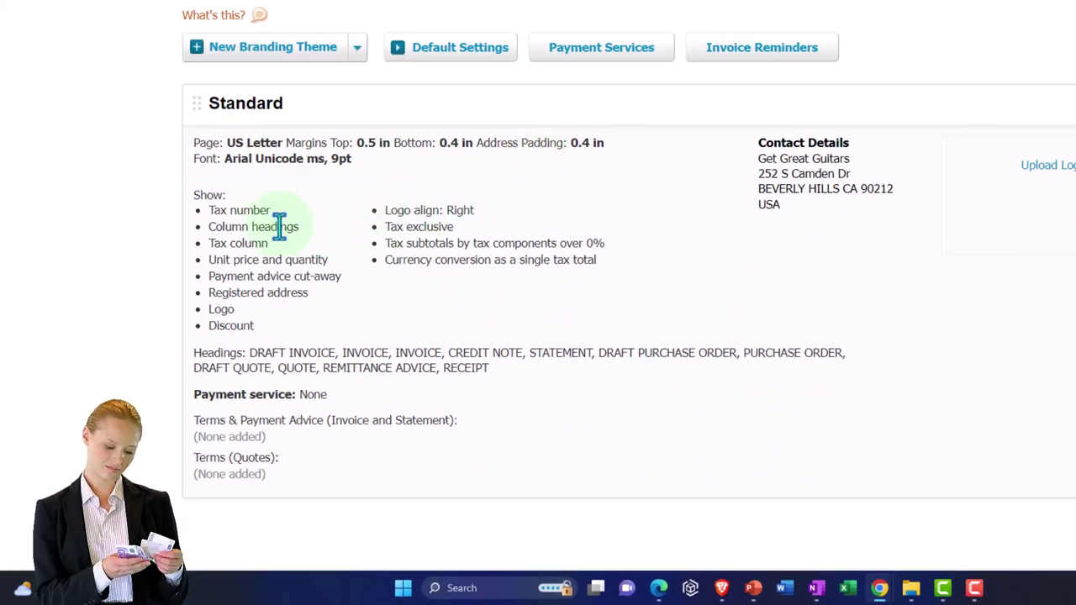
click(236, 217)
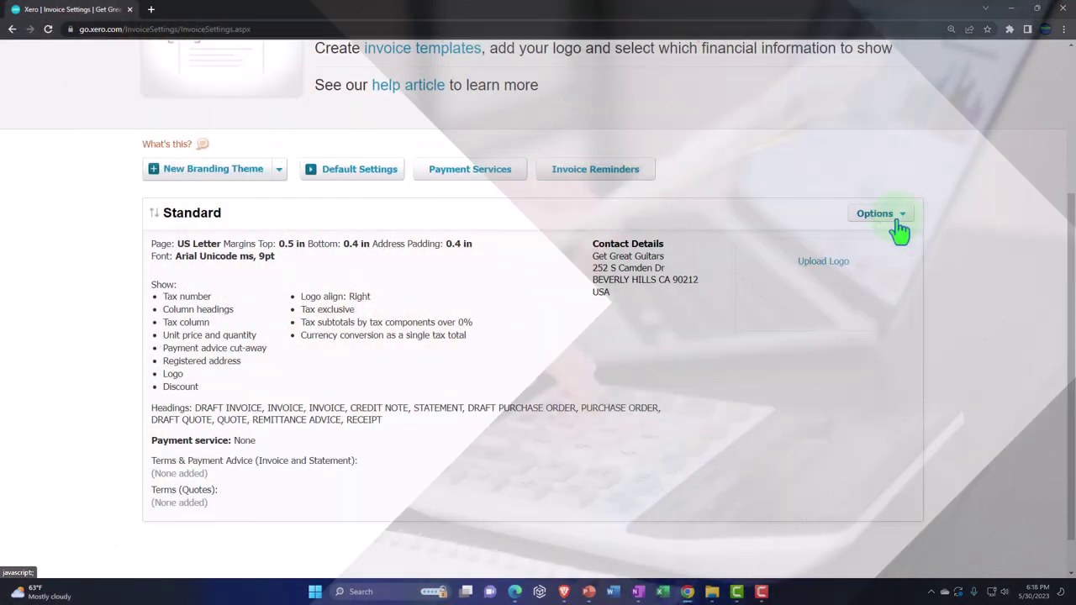
Preview an invoice in the Standard branding theme from its header to its footer, and close the preview.
click(892, 212)
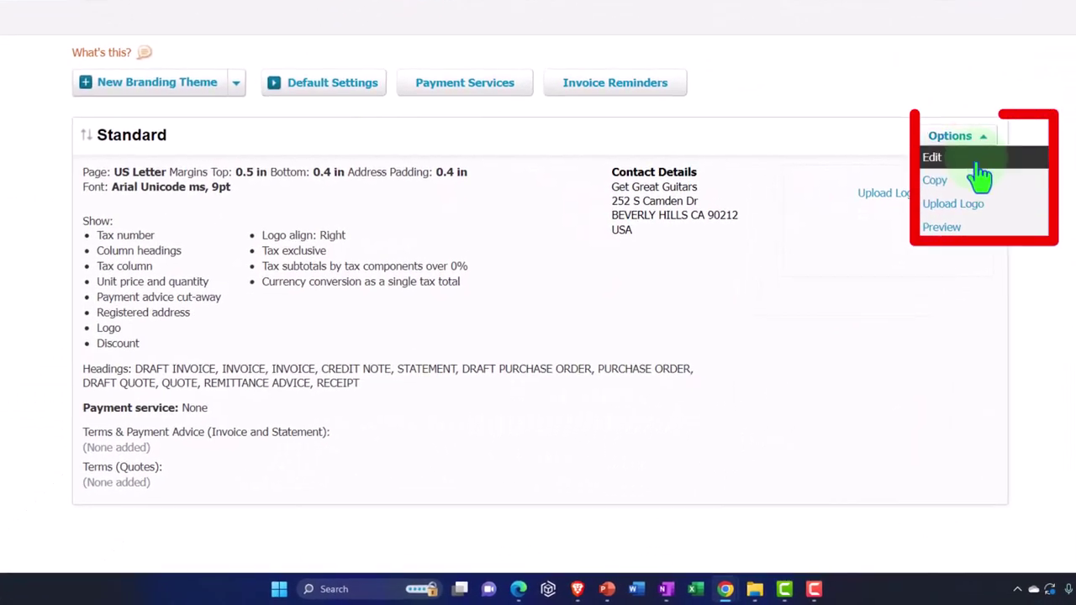
click(982, 229)
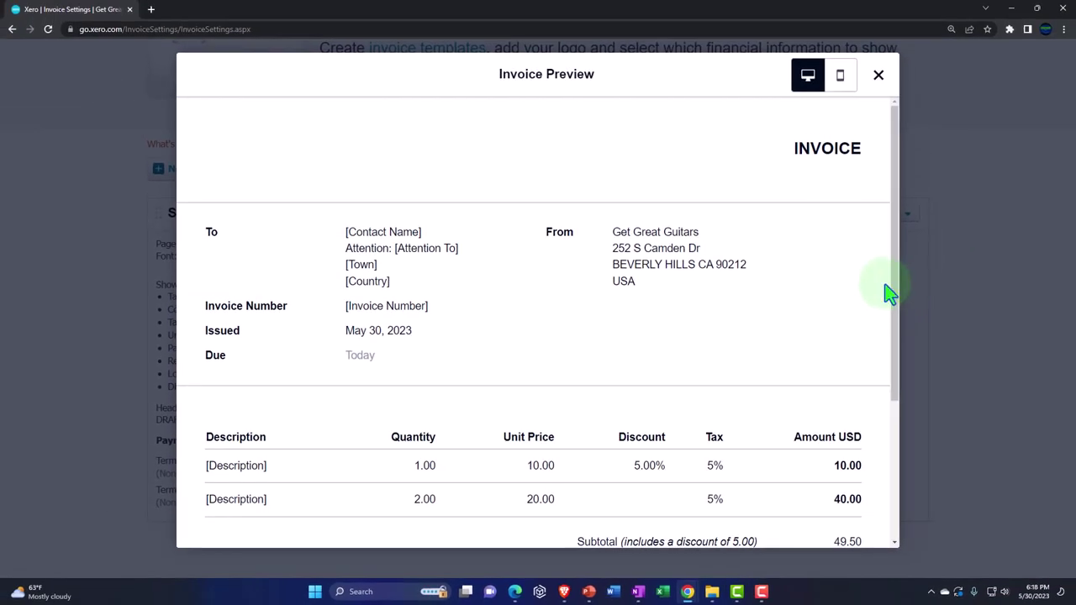
scroll(706, 342, down, 3)
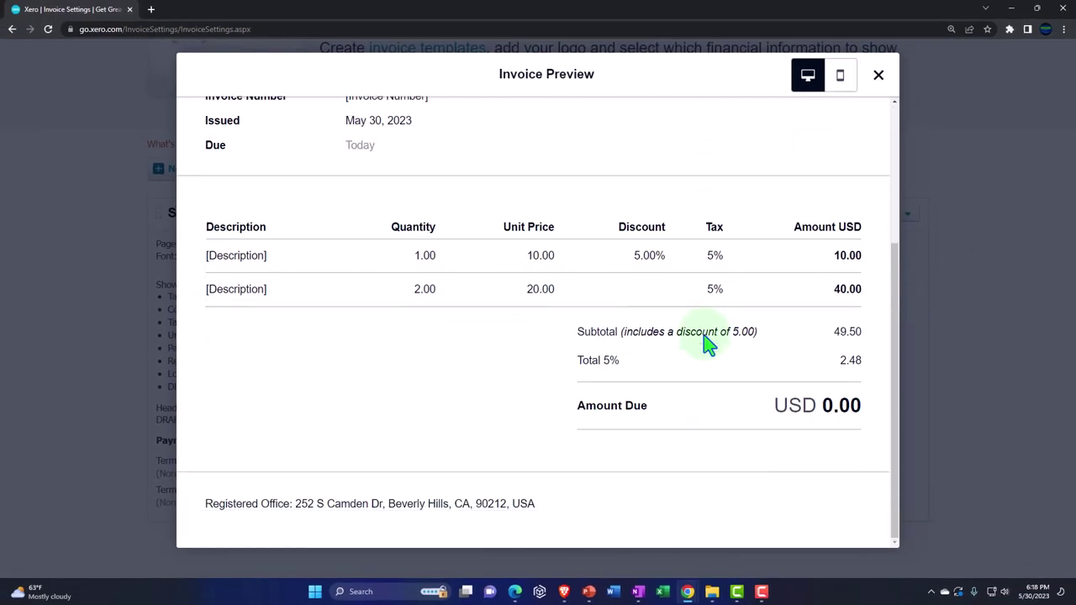
scroll(708, 344, up, 3)
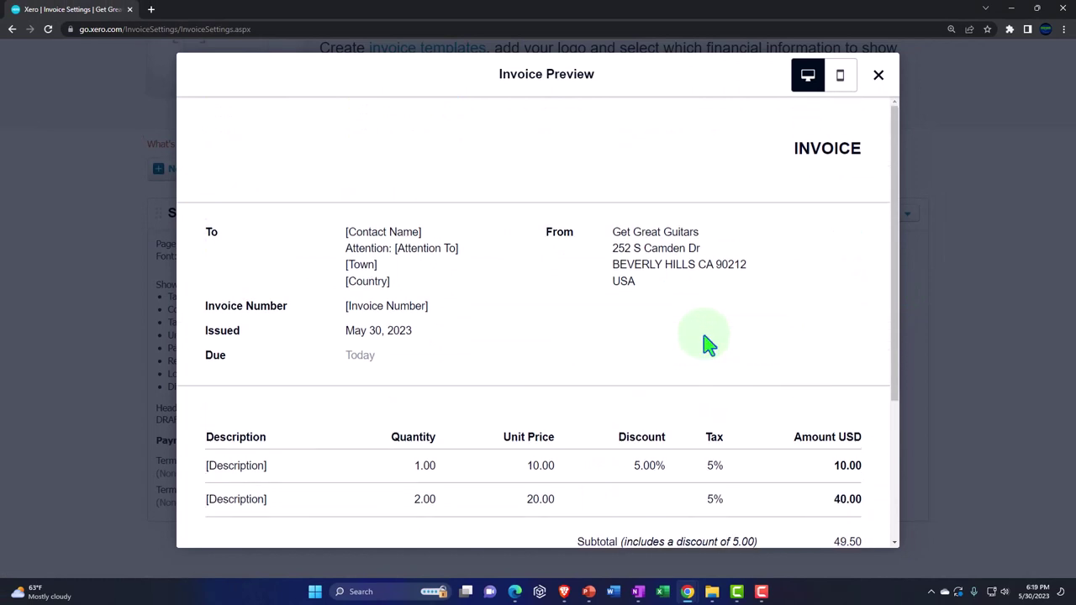
click(878, 78)
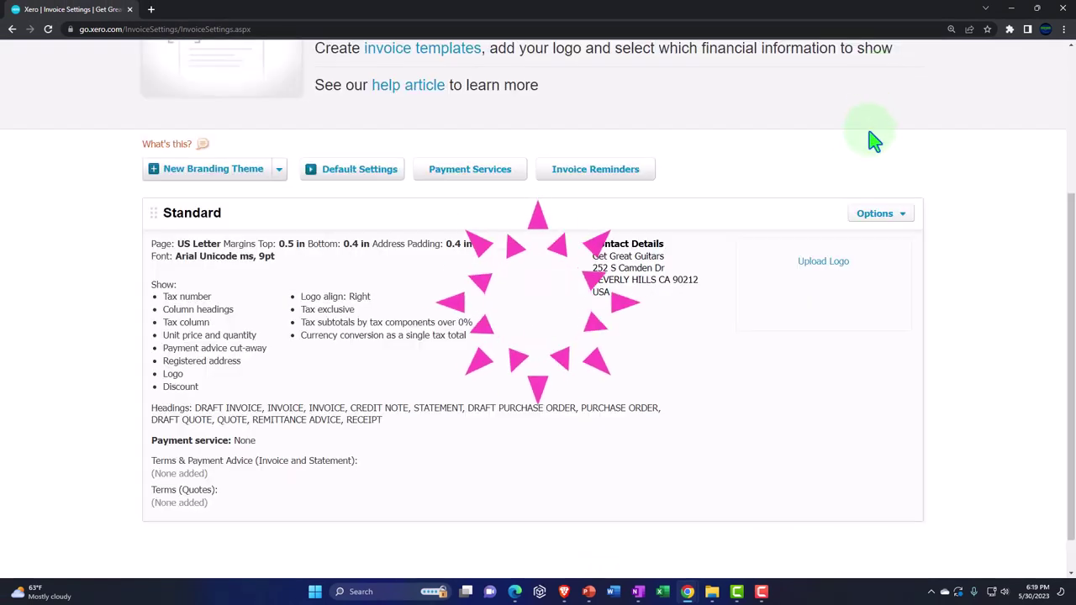
Copy the Standard branding theme and save the copy under the title "Test 1".
click(898, 217)
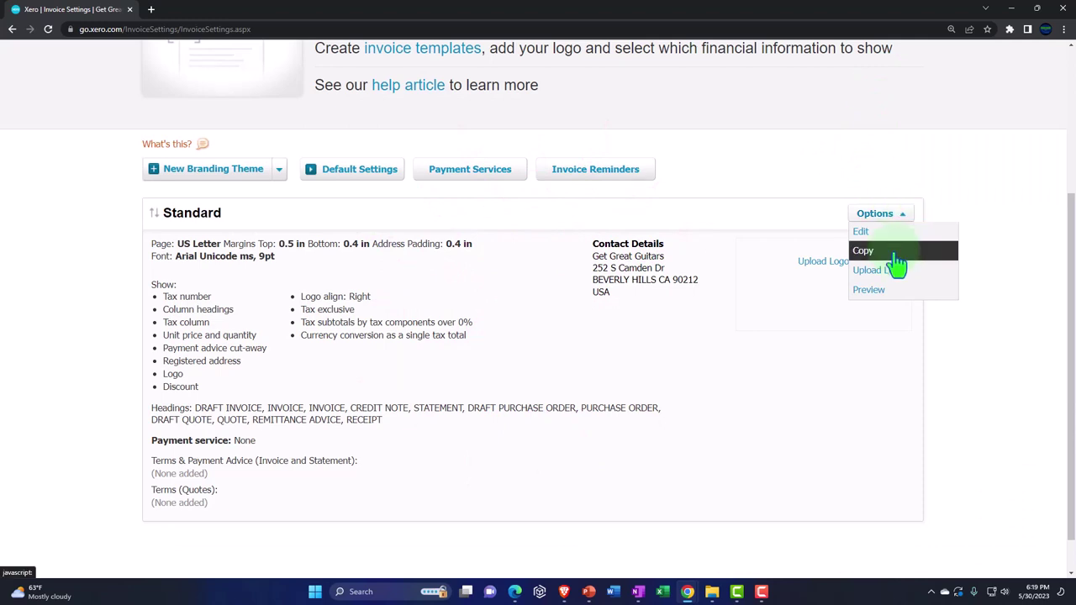
click(894, 255)
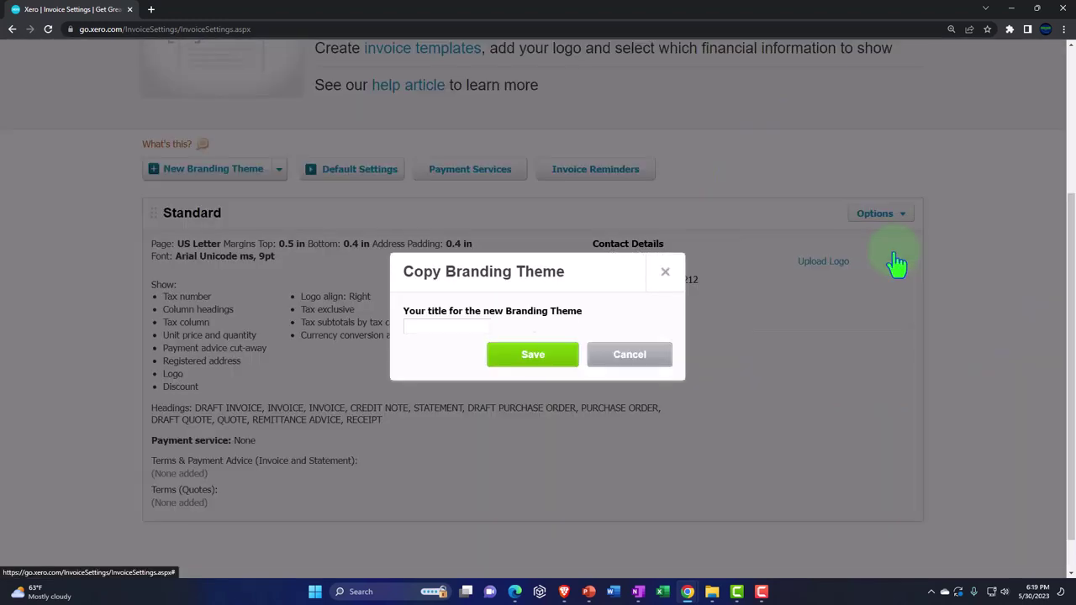
click(429, 325)
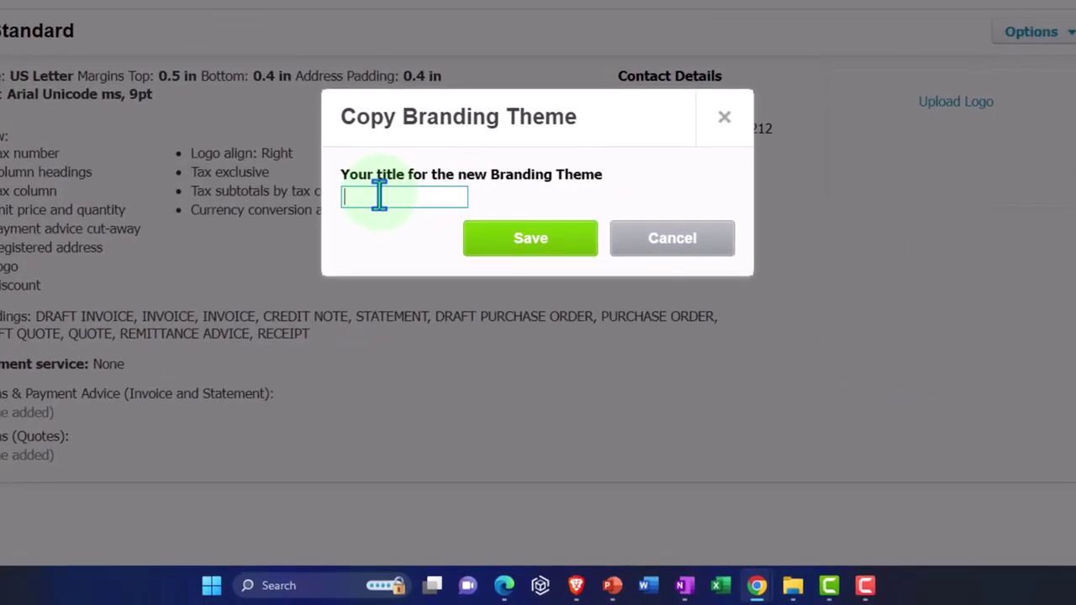
text(Test 1)
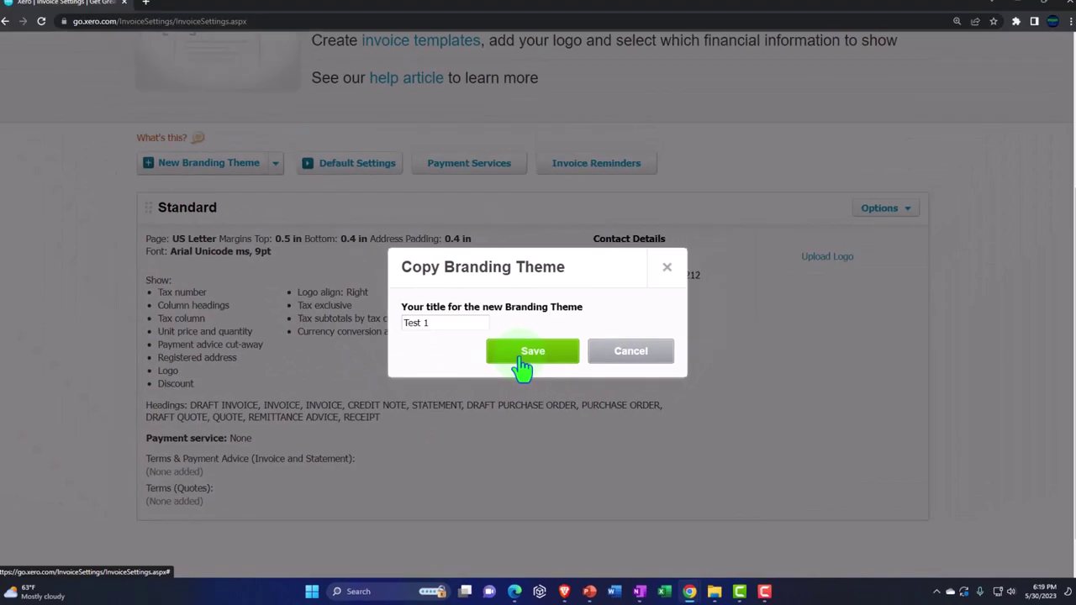
click(521, 359)
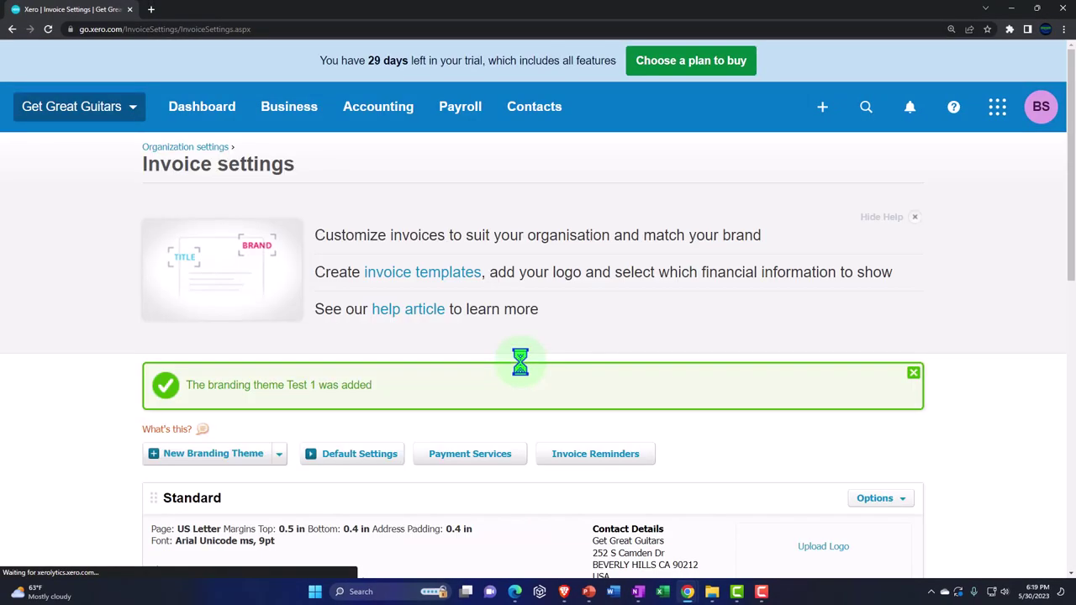
Open the Test 1 branding theme for editing and examine its page size, margins, fonts and document titles.
scroll(520, 362, down, 3)
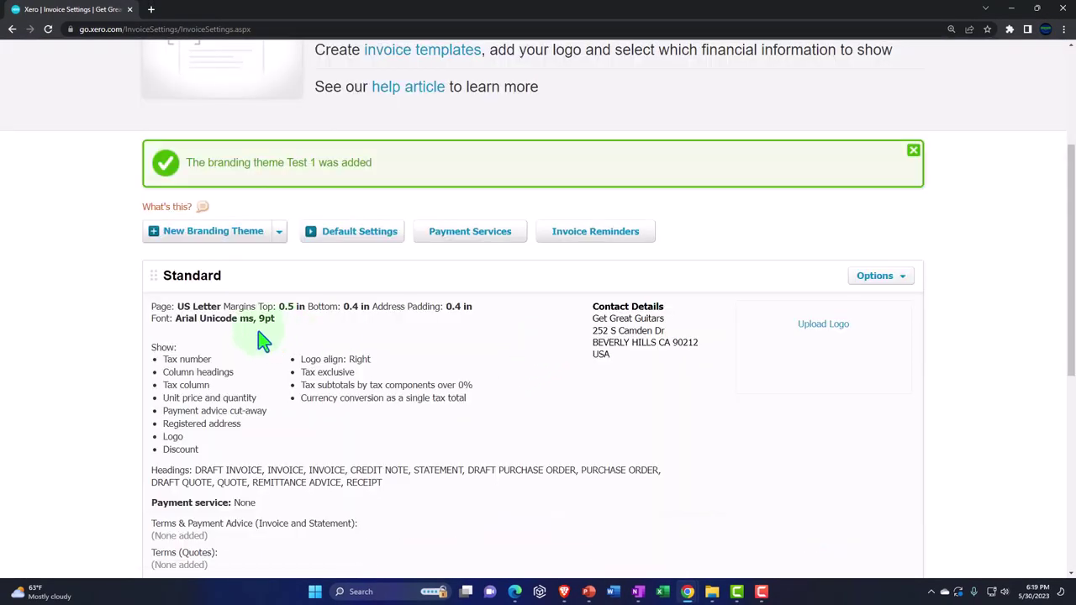
scroll(240, 343, down, 5)
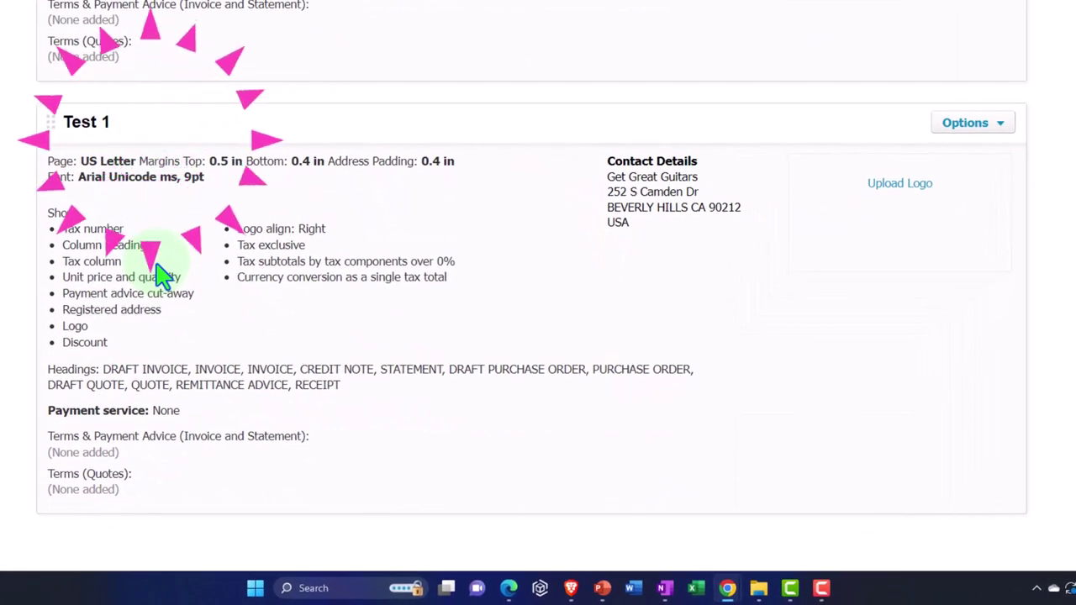
click(998, 126)
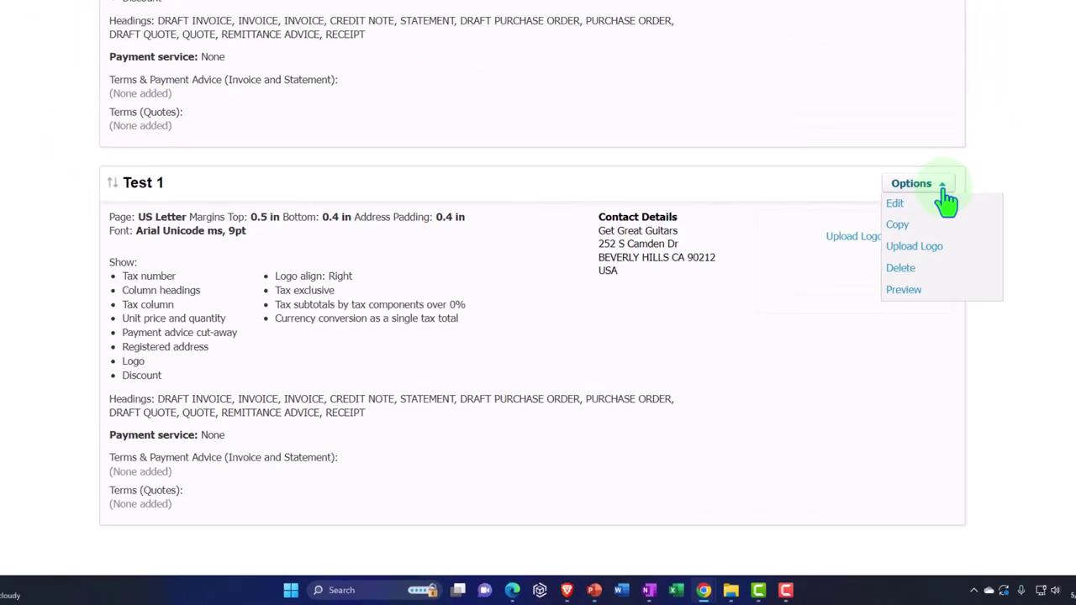
click(992, 154)
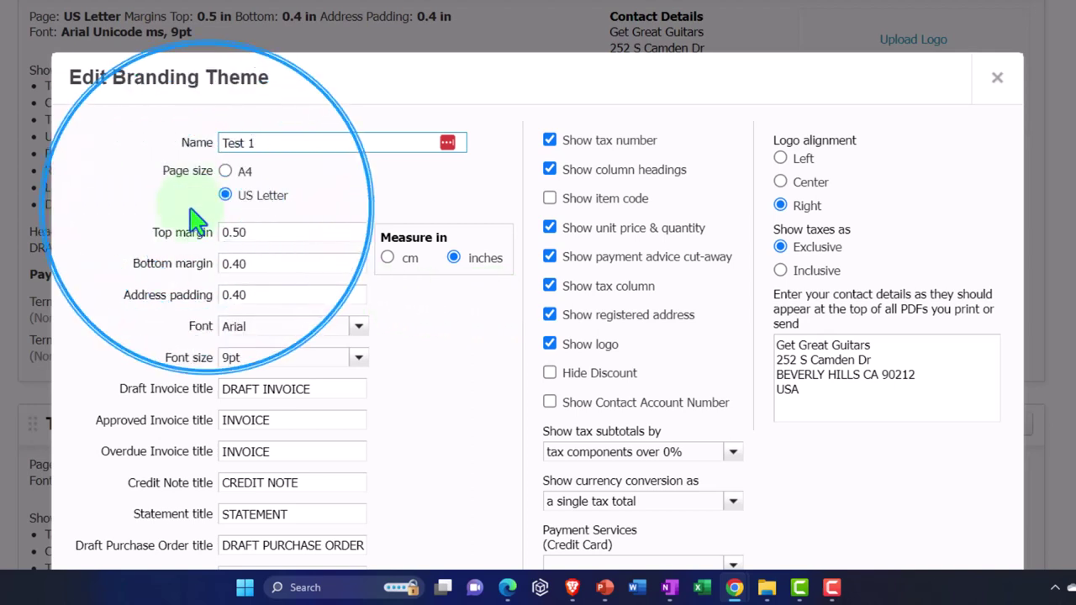
scroll(185, 236, down, 1)
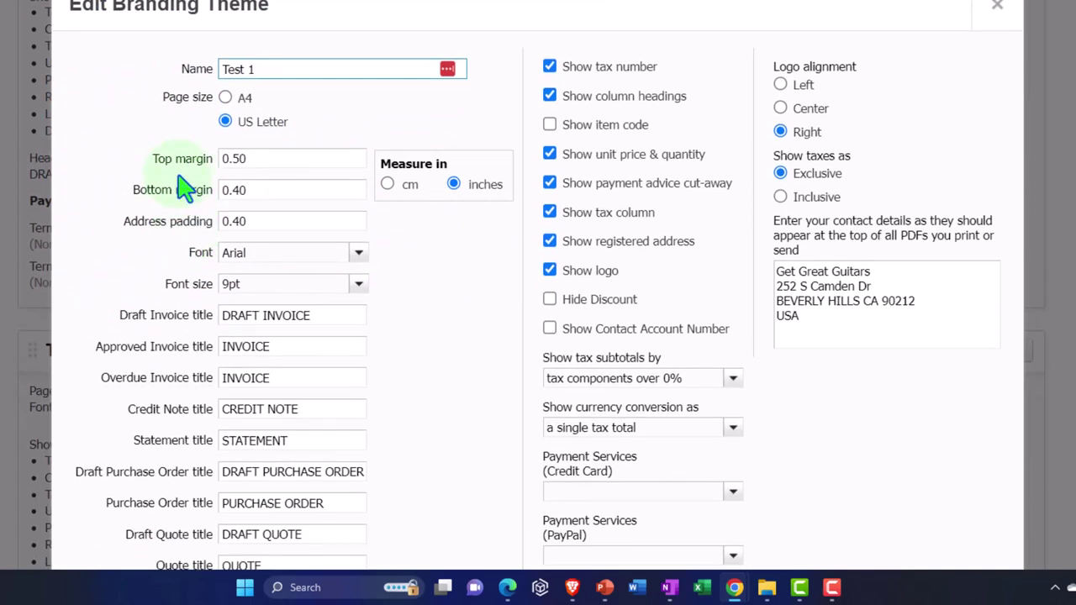
scroll(183, 190, down, 1)
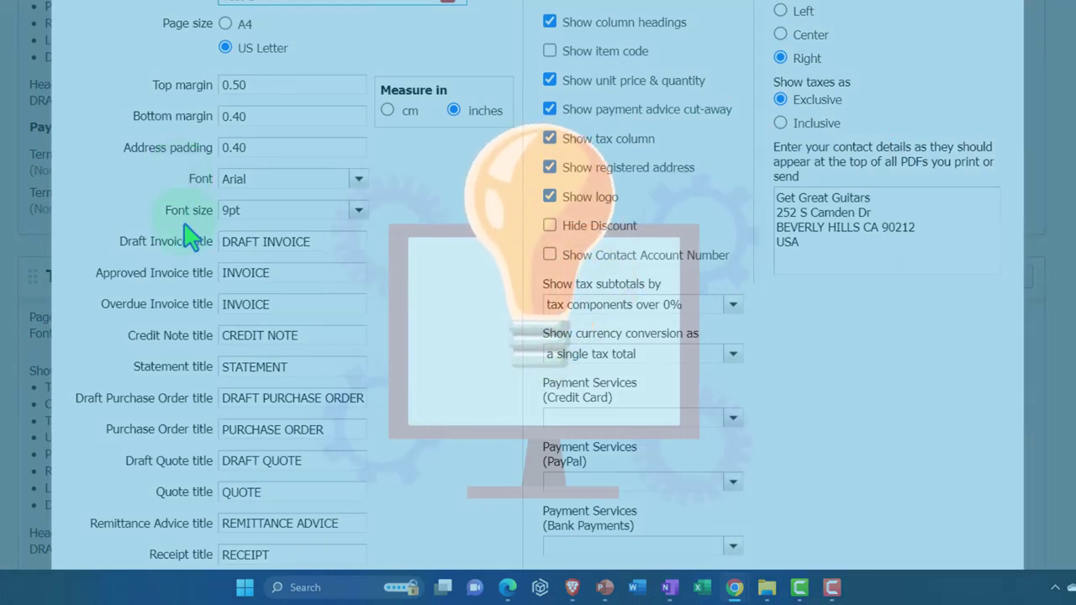
scroll(190, 227, down, 1)
click(185, 202)
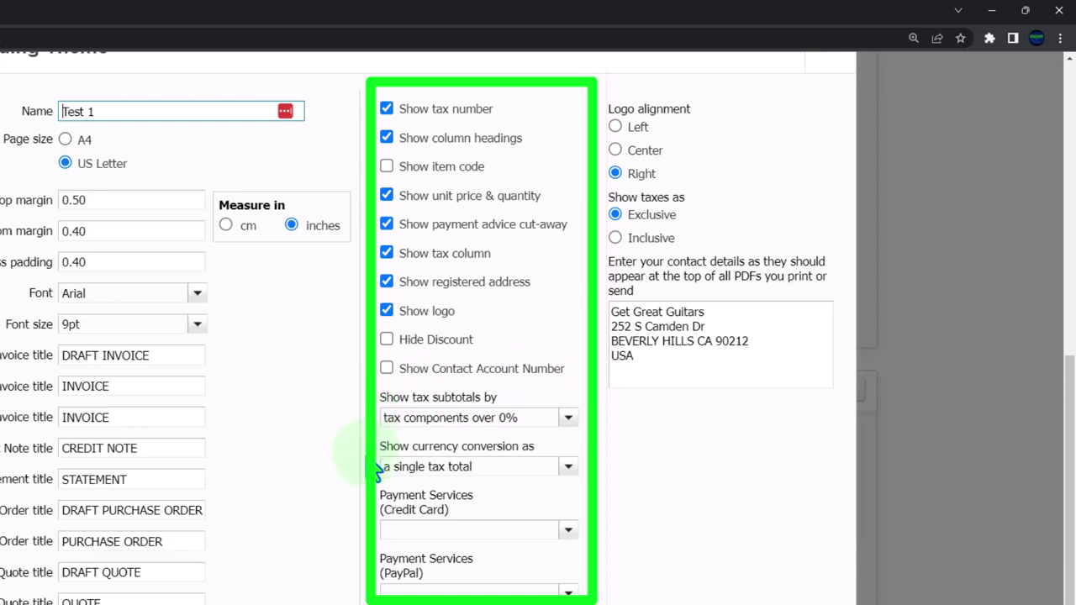
Review the Test 1 theme's tax subtotal choices, contact details, payment services and terms fields, and close the editor without saving.
click(565, 420)
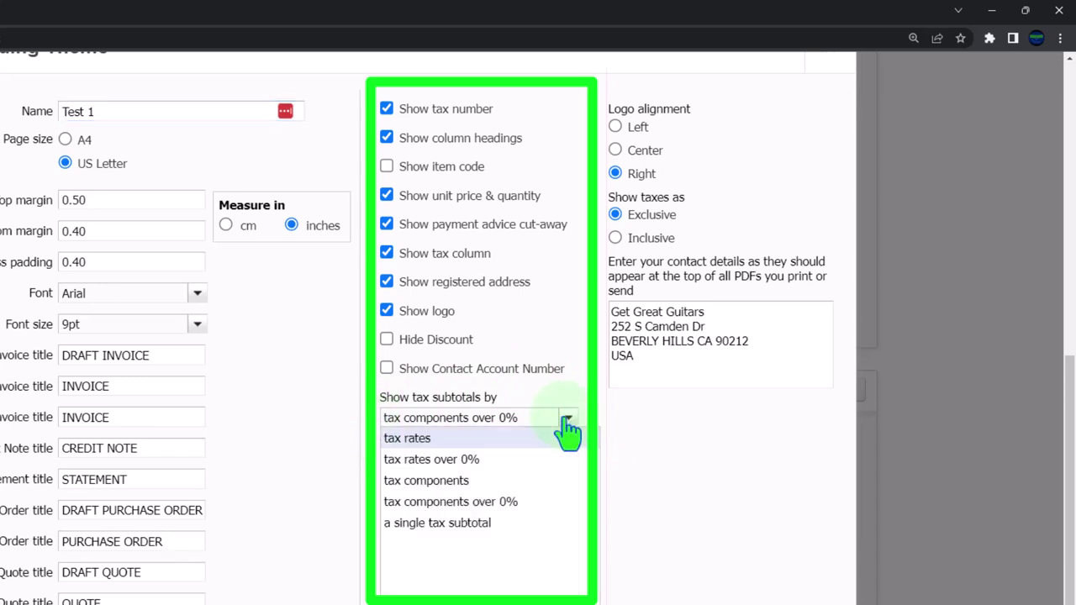
click(569, 427)
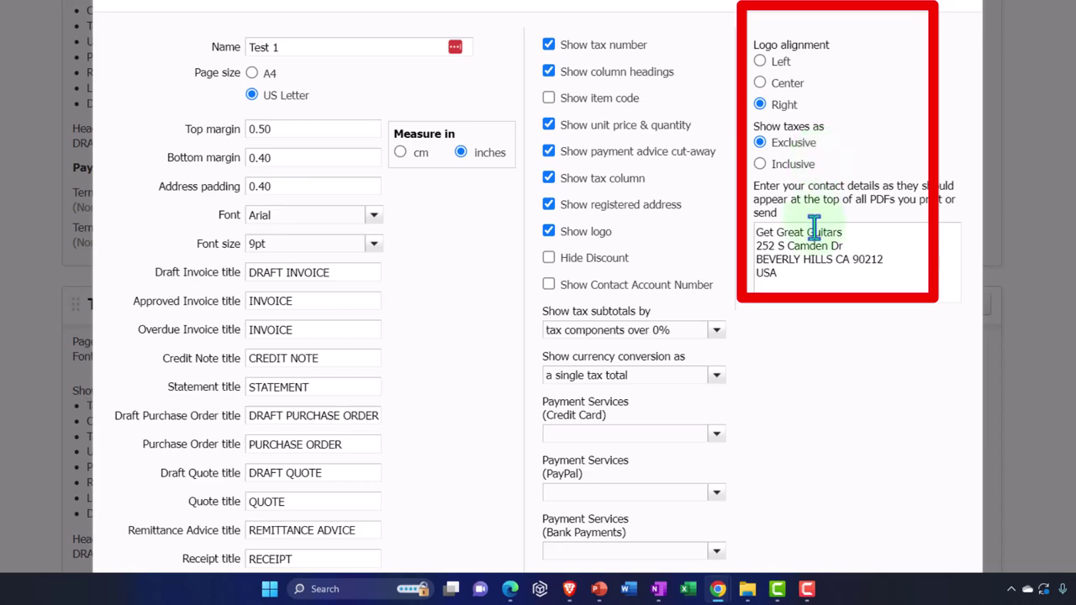
scroll(859, 225, down, 3)
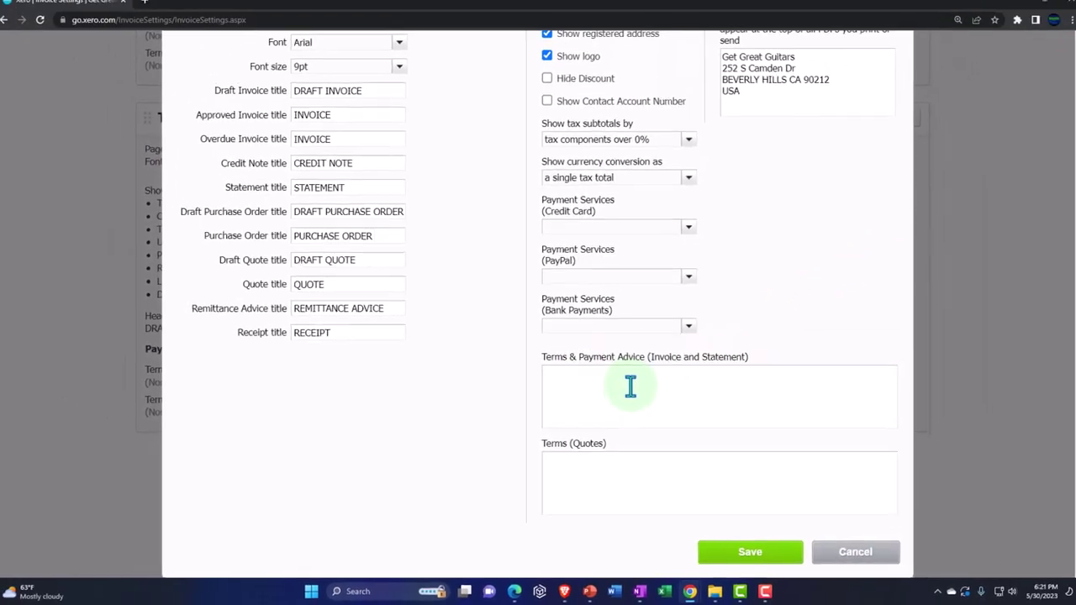
scroll(829, 257, up, 3)
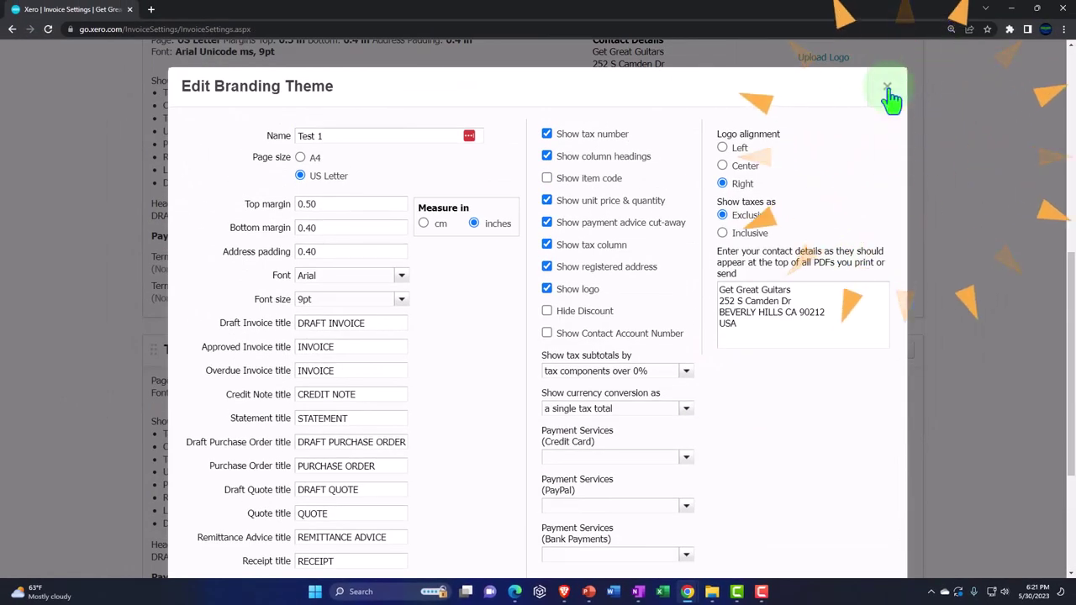
click(888, 89)
scroll(468, 339, down, 3)
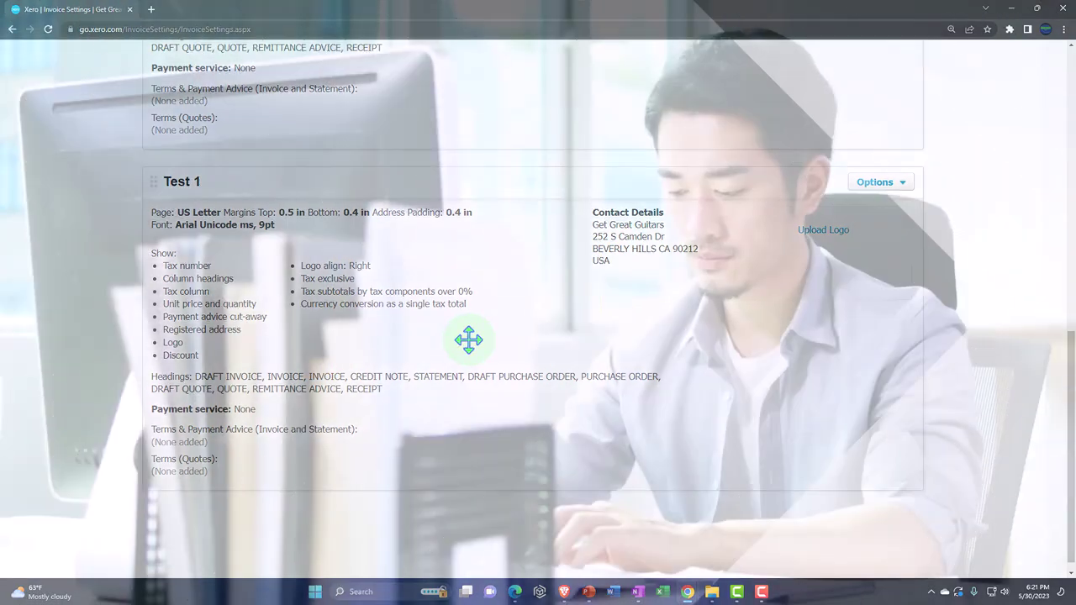
scroll(473, 348, up, 10)
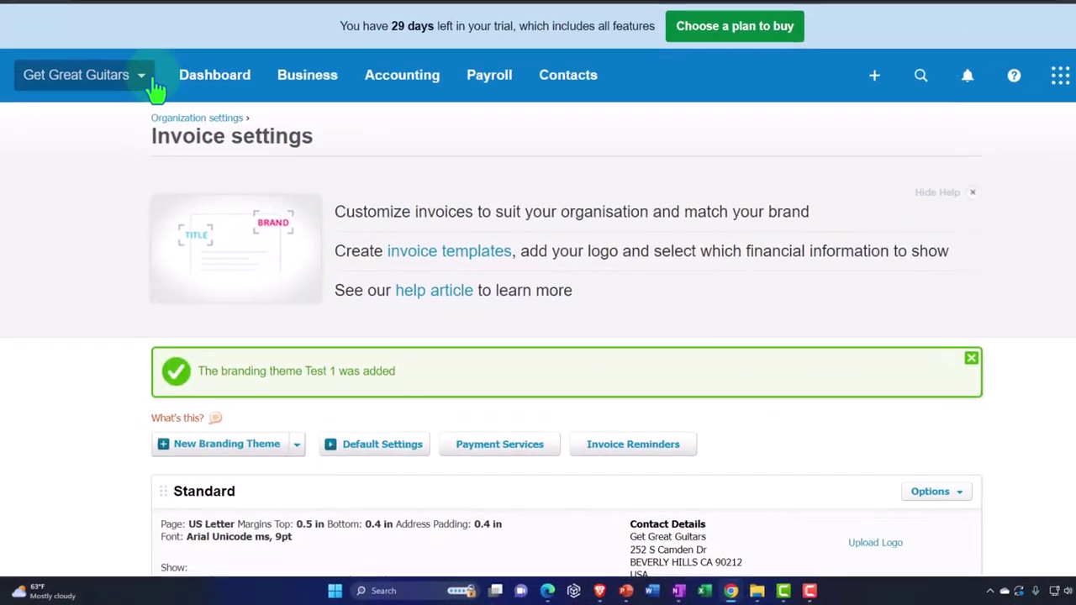
Open the organization's payment services settings, review the cards and digital wallets, Direct Debit and PayPal options, and return to the organization settings.
click(132, 107)
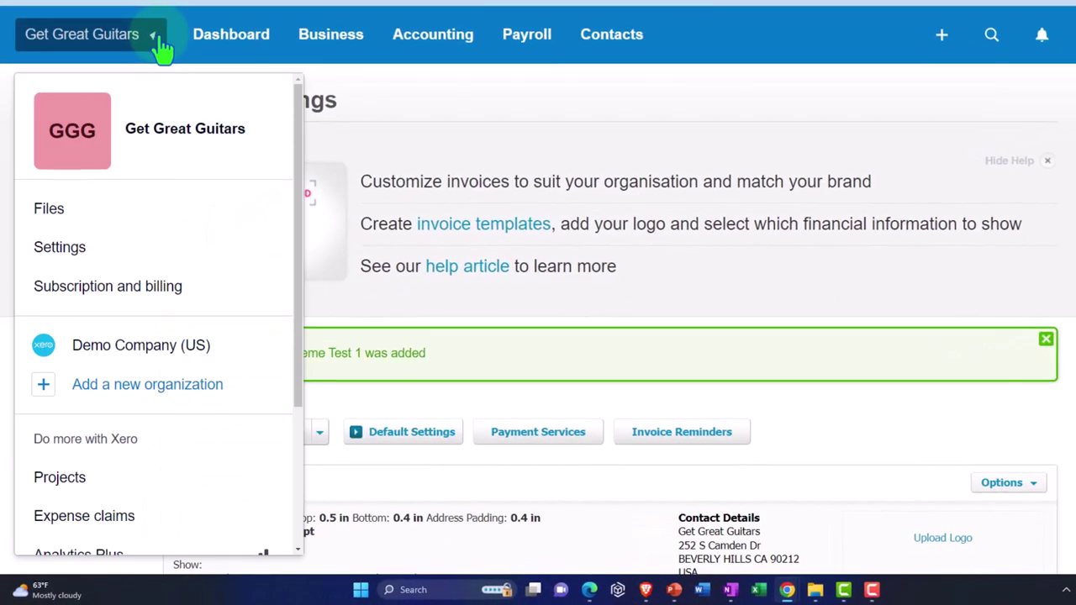
click(115, 250)
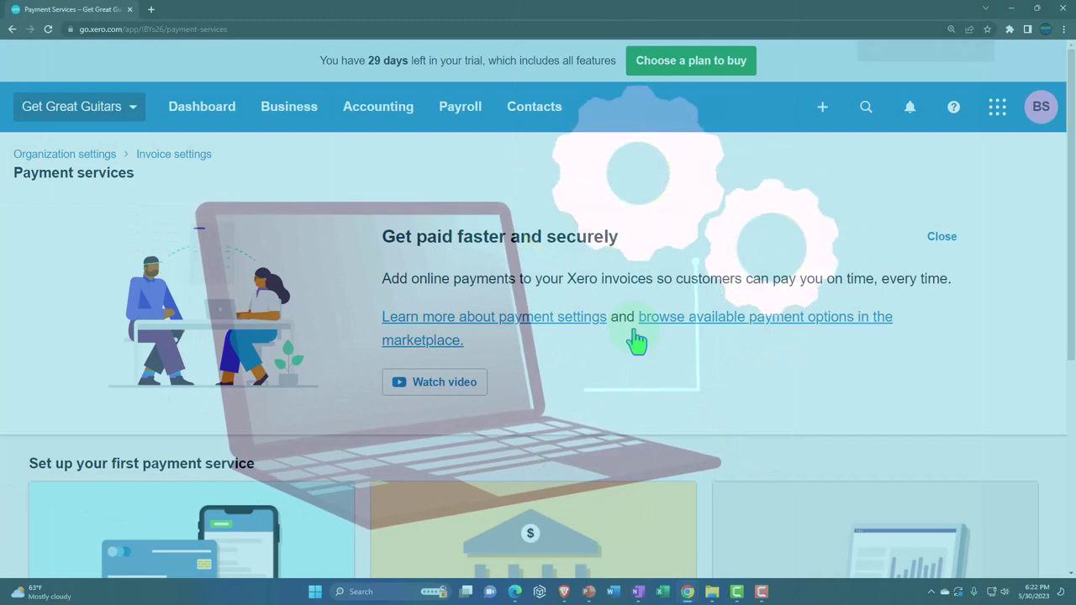
key(ctrl+minus)
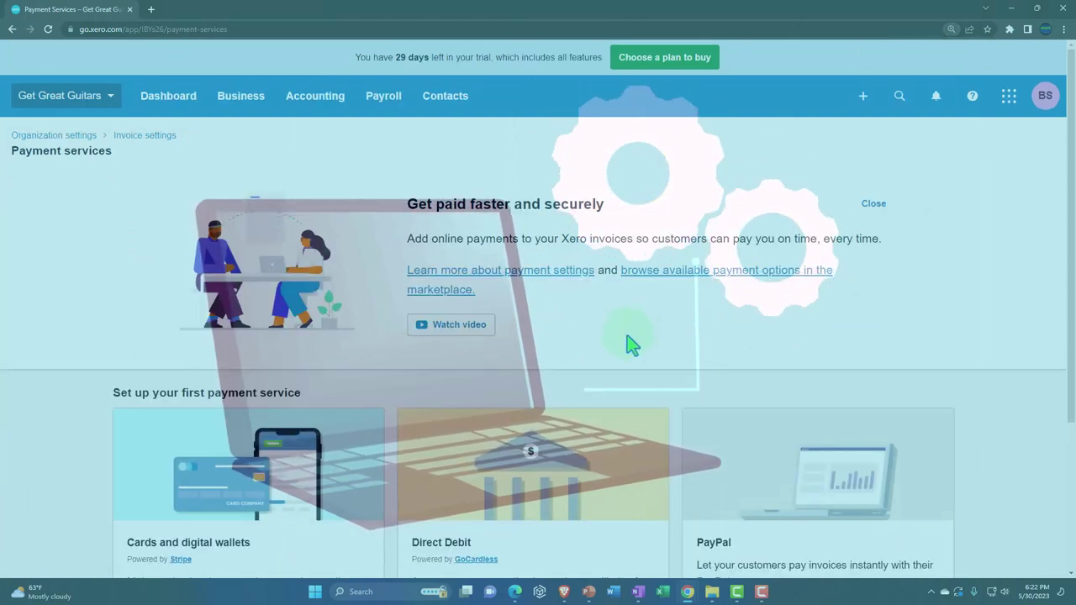
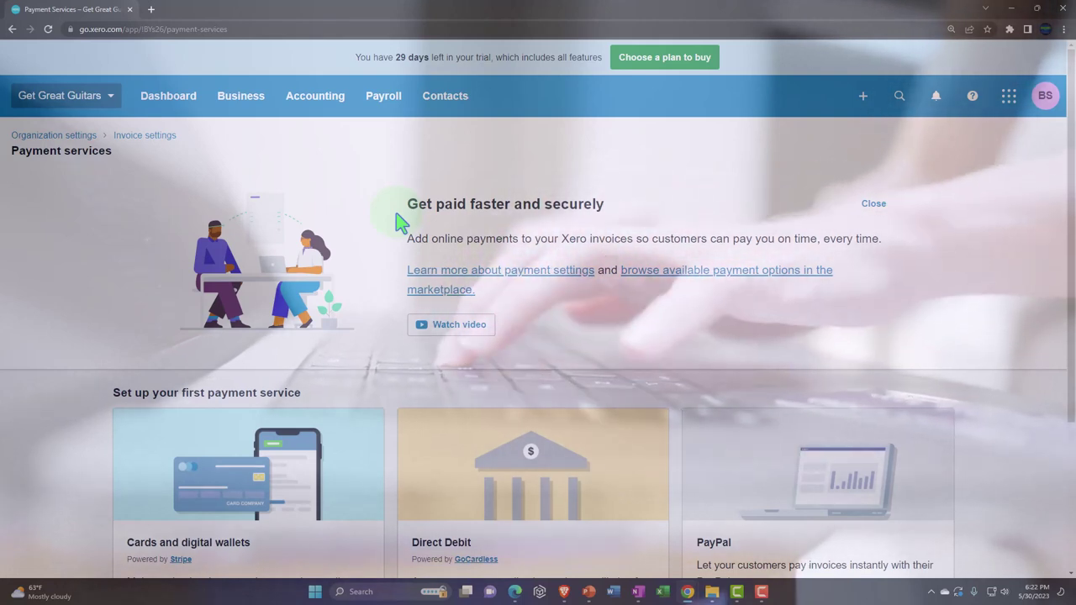
click(401, 226)
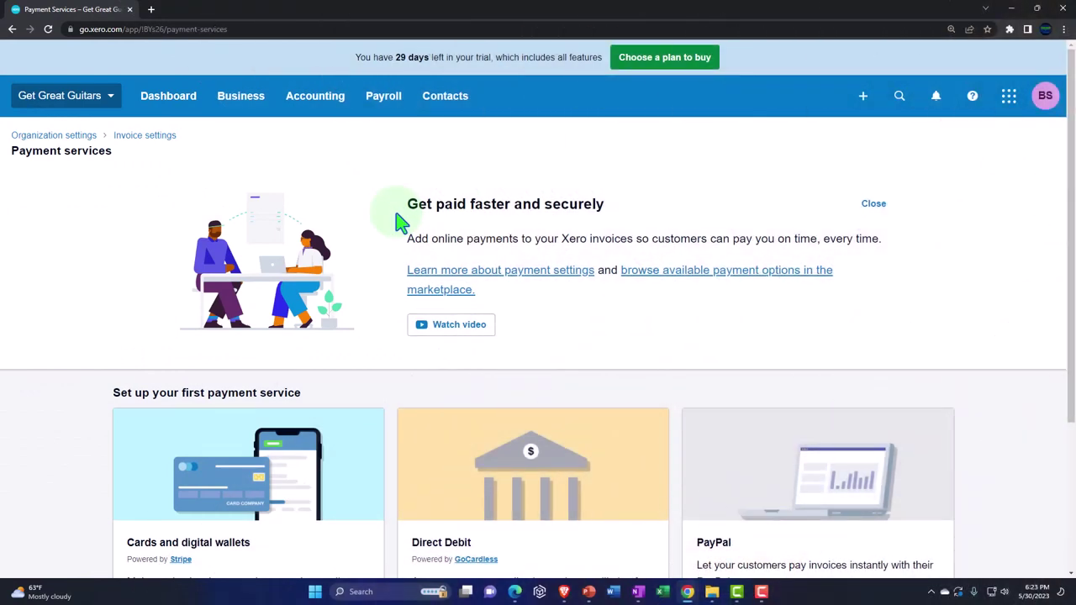
scroll(401, 225, down, 1)
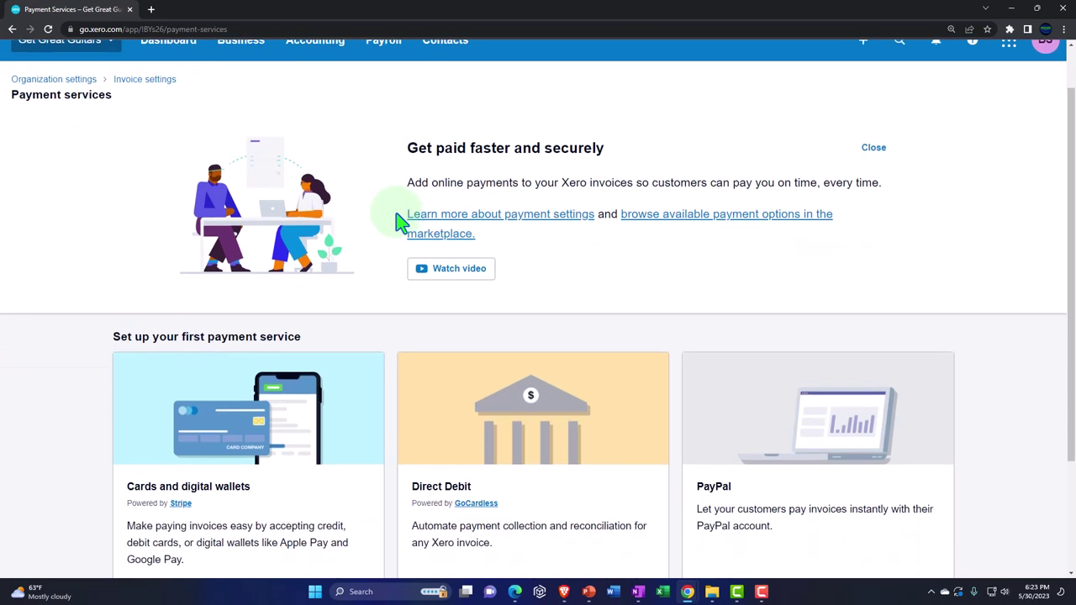
scroll(401, 223, down, 1)
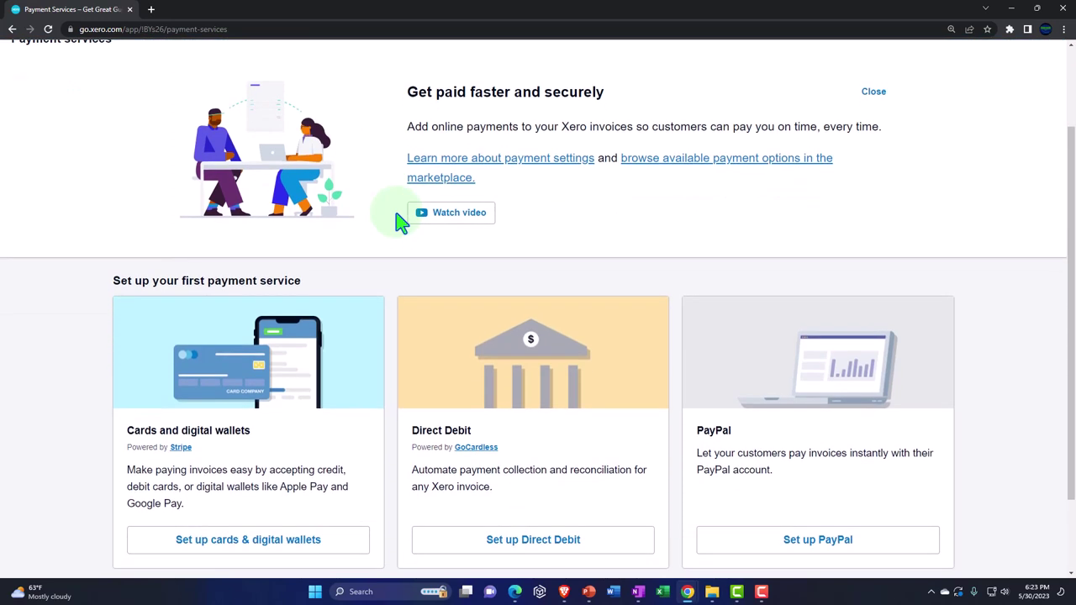
scroll(401, 222, down, 1)
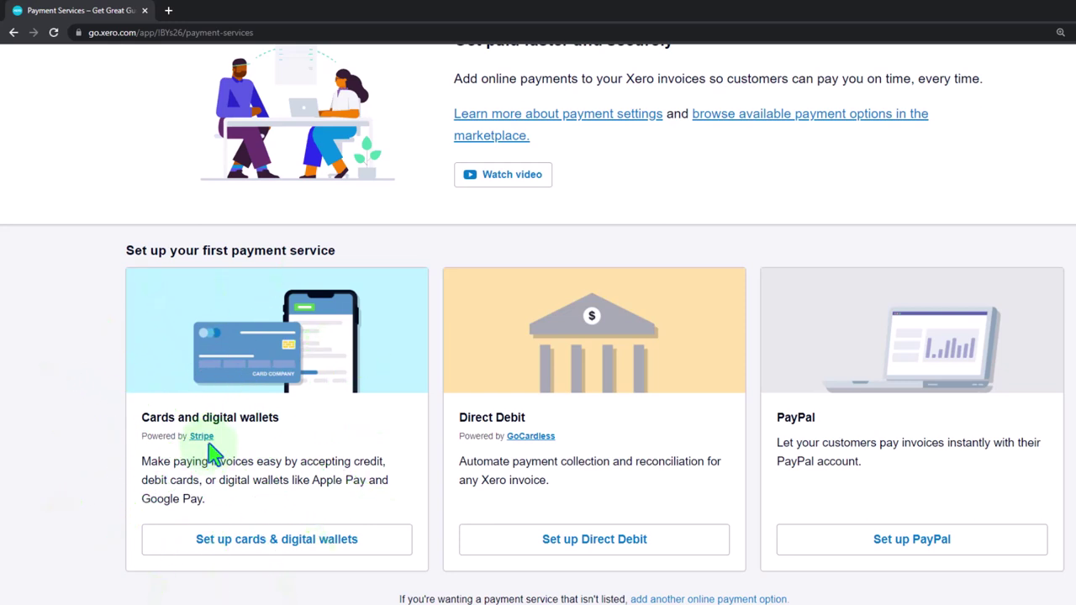
scroll(214, 453, down, 1)
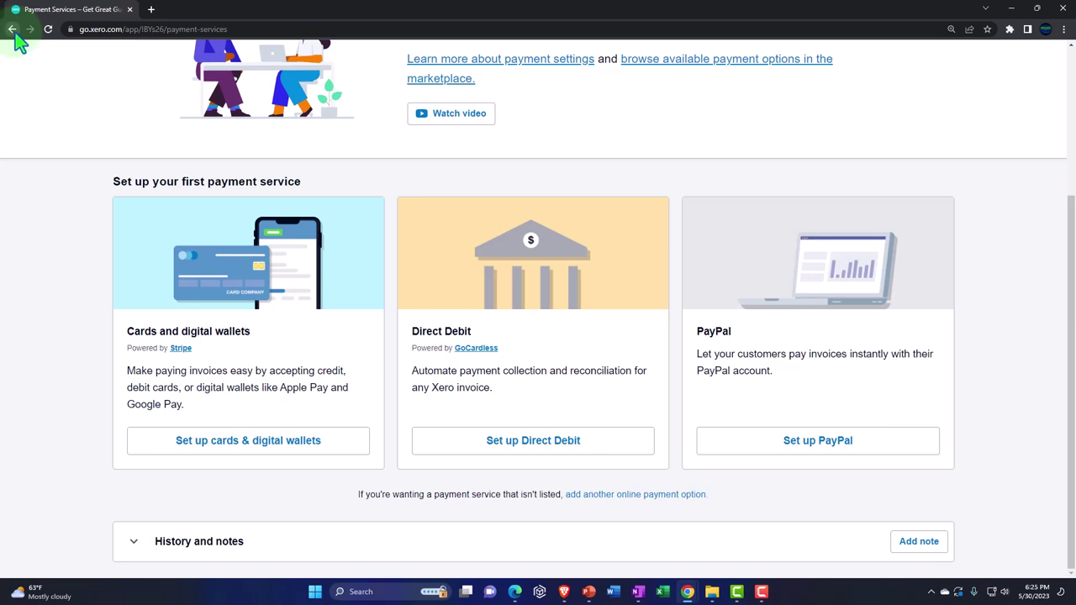
click(13, 30)
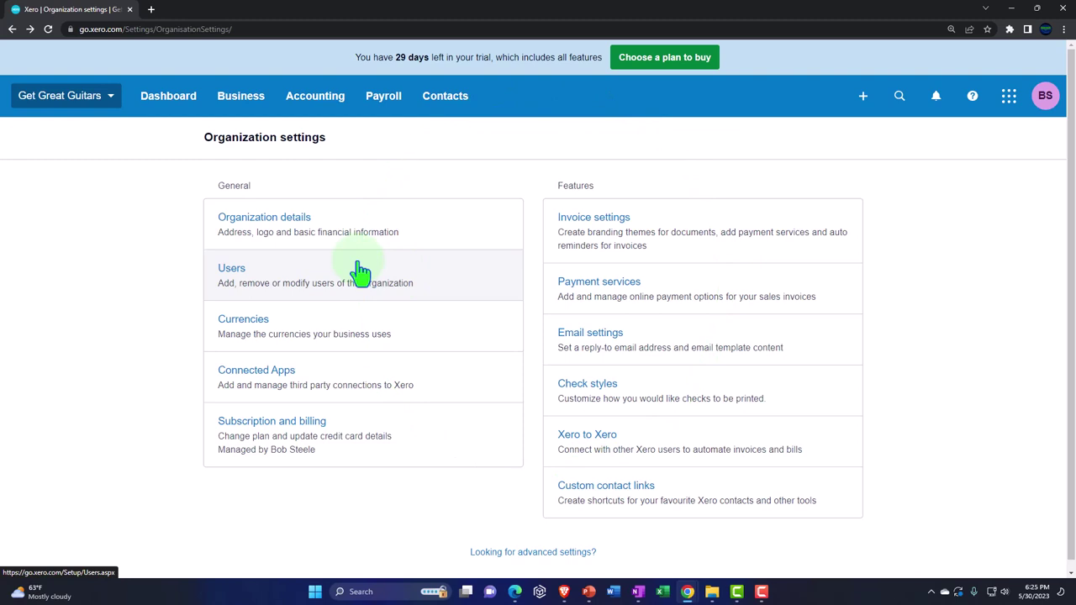
Open the email settings and expand the email address section to view the sender and reply-to details.
click(360, 271)
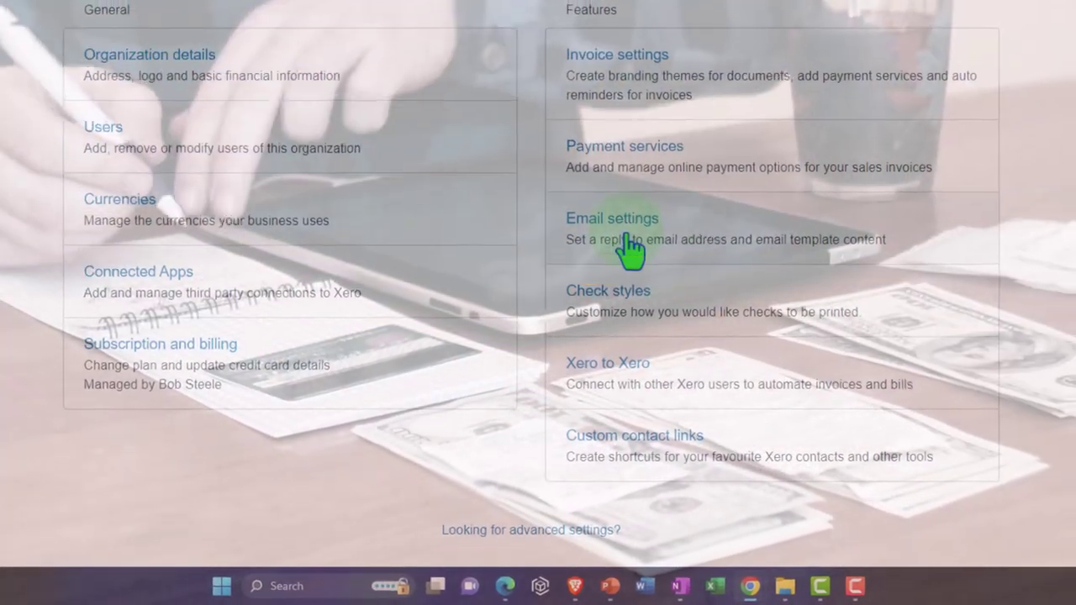
click(628, 237)
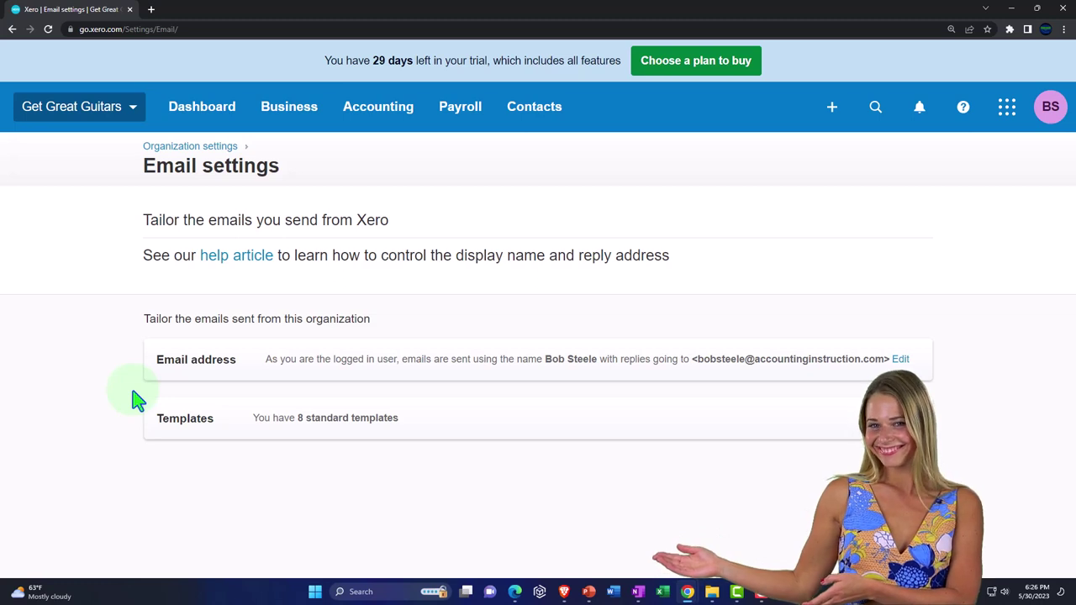
click(158, 245)
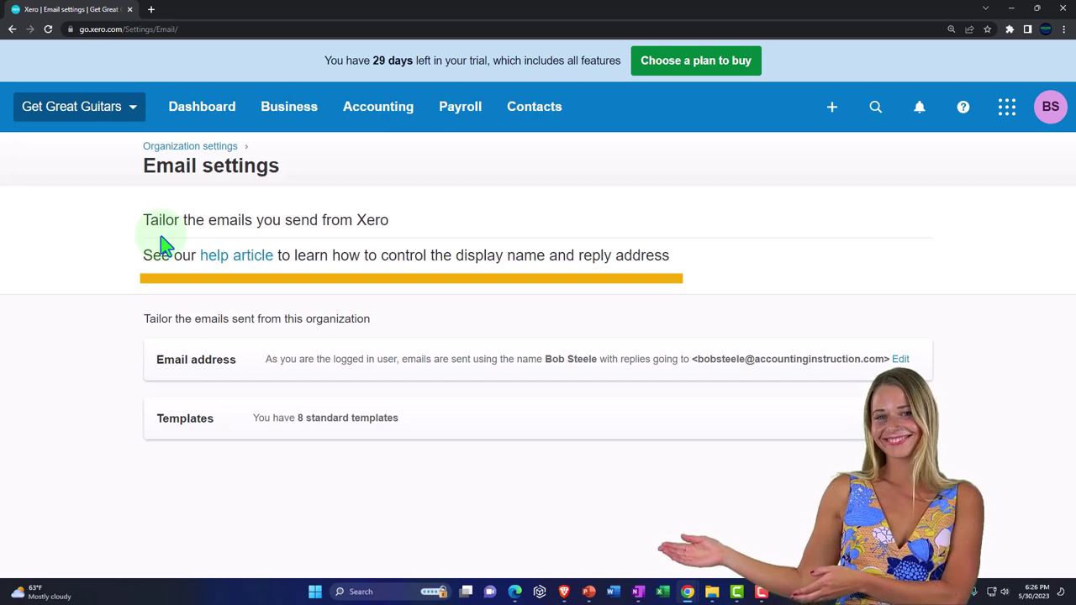
click(226, 371)
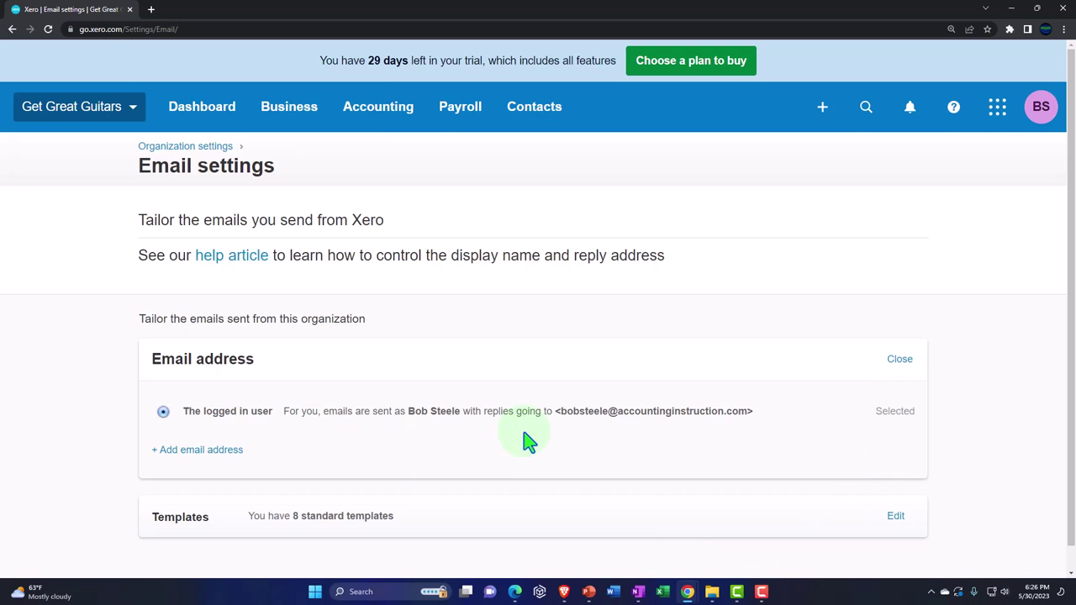
Expand the email templates section and look through the list of standard template types.
scroll(229, 479, down, 1)
click(228, 481)
scroll(228, 503, down, 1)
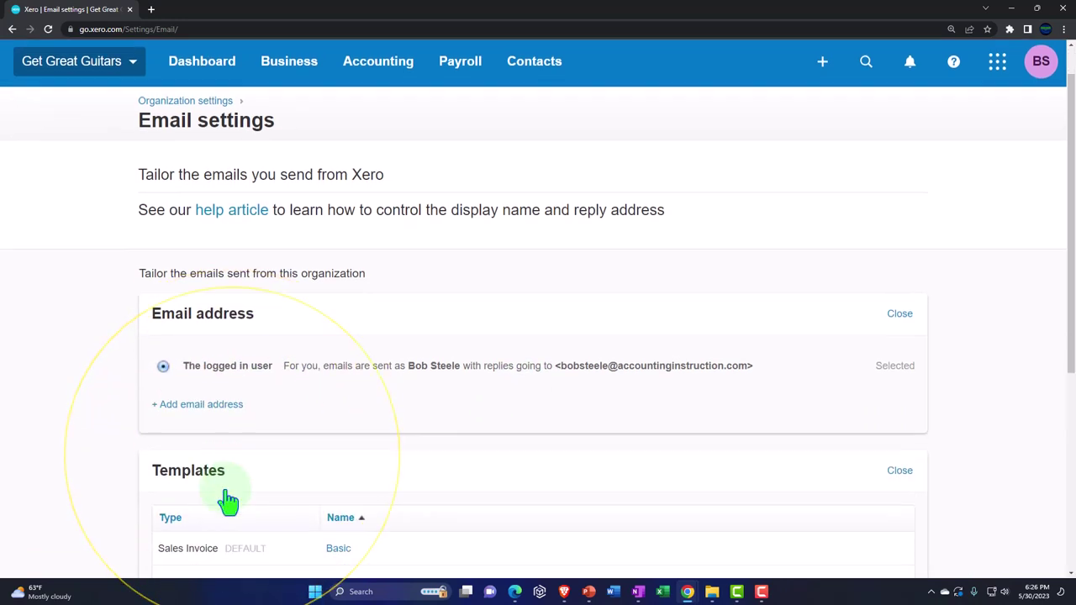
scroll(228, 501, down, 4)
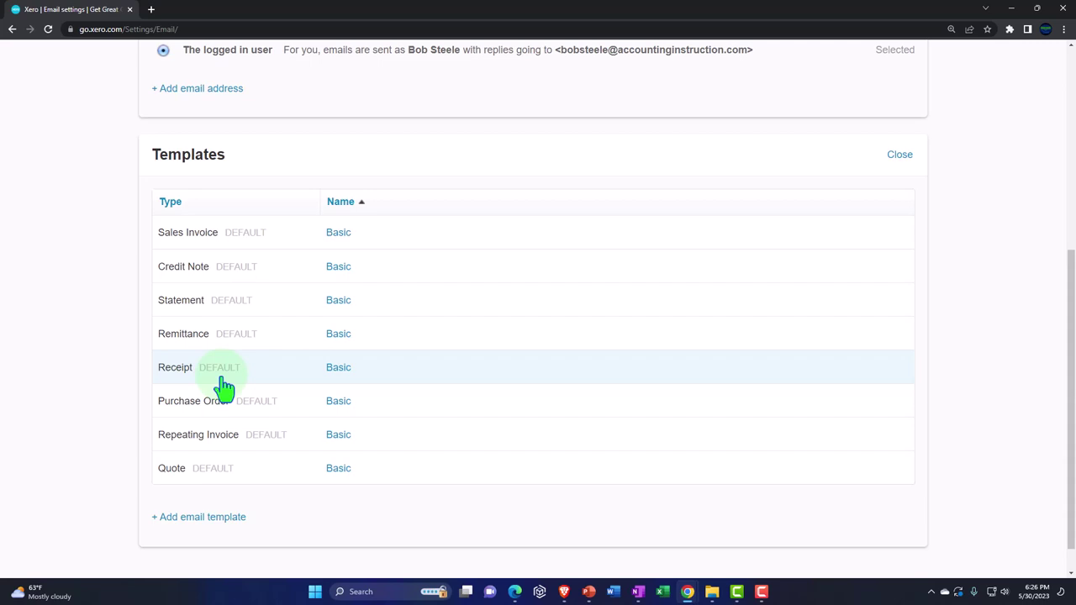
Open the Basic Sales Invoice email template and read its subject and message through to the sign-off.
click(229, 240)
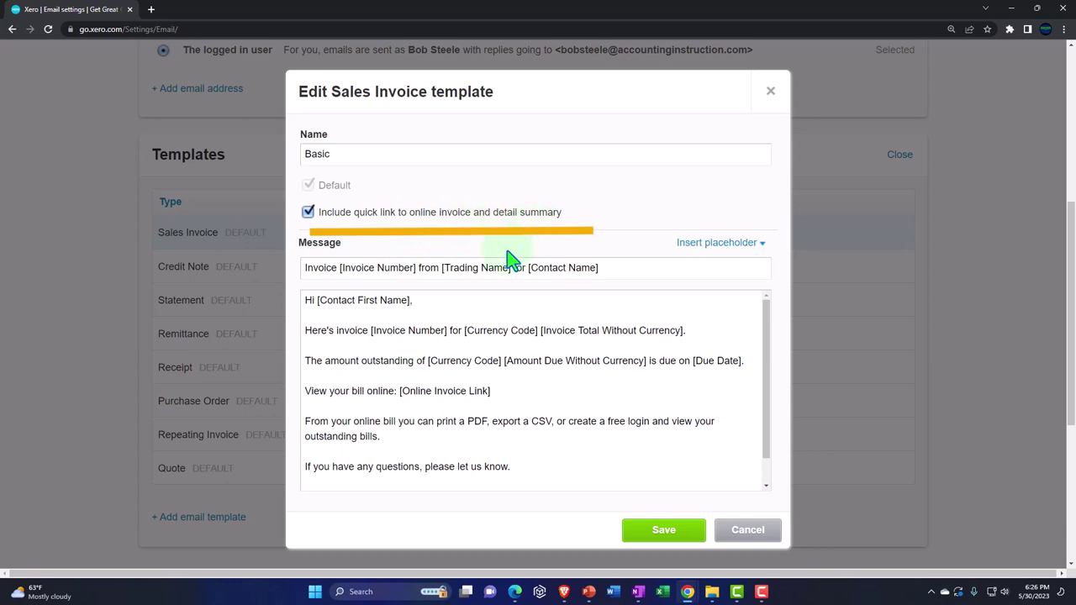
click(352, 296)
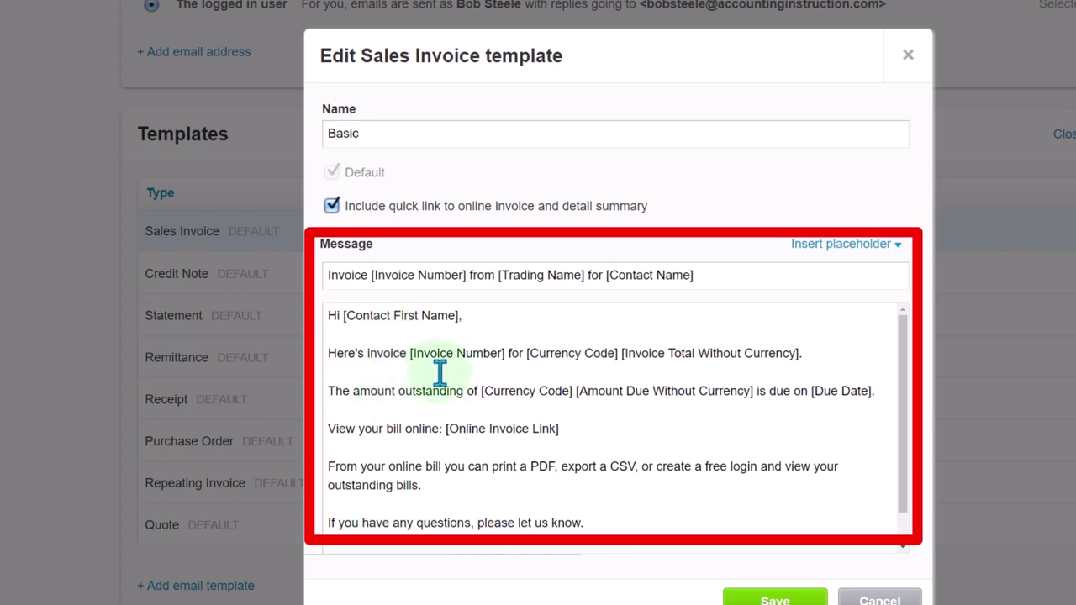
click(575, 378)
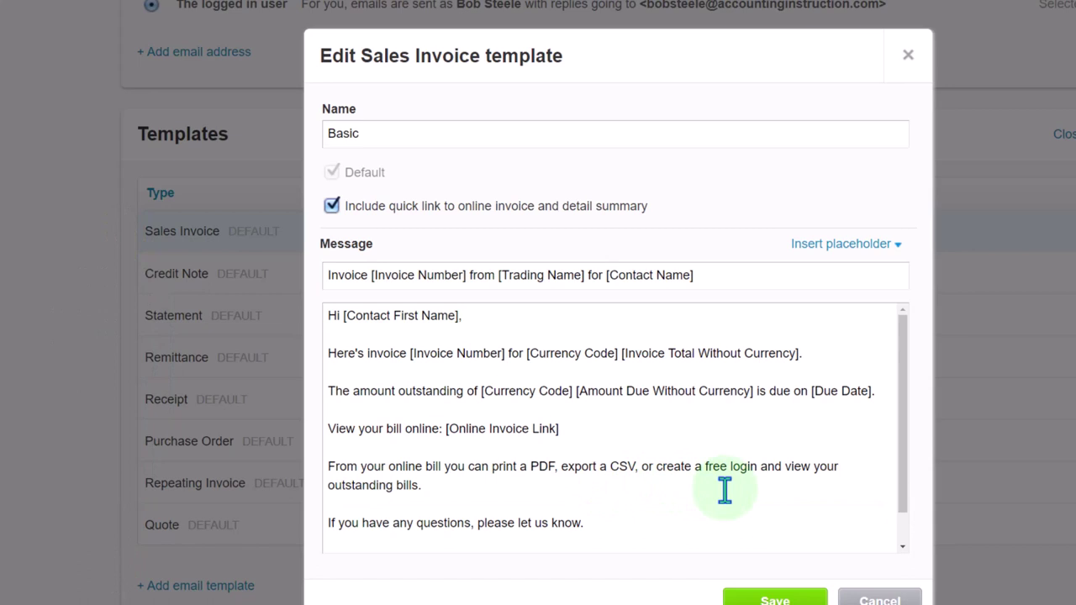
scroll(725, 492, down, 1)
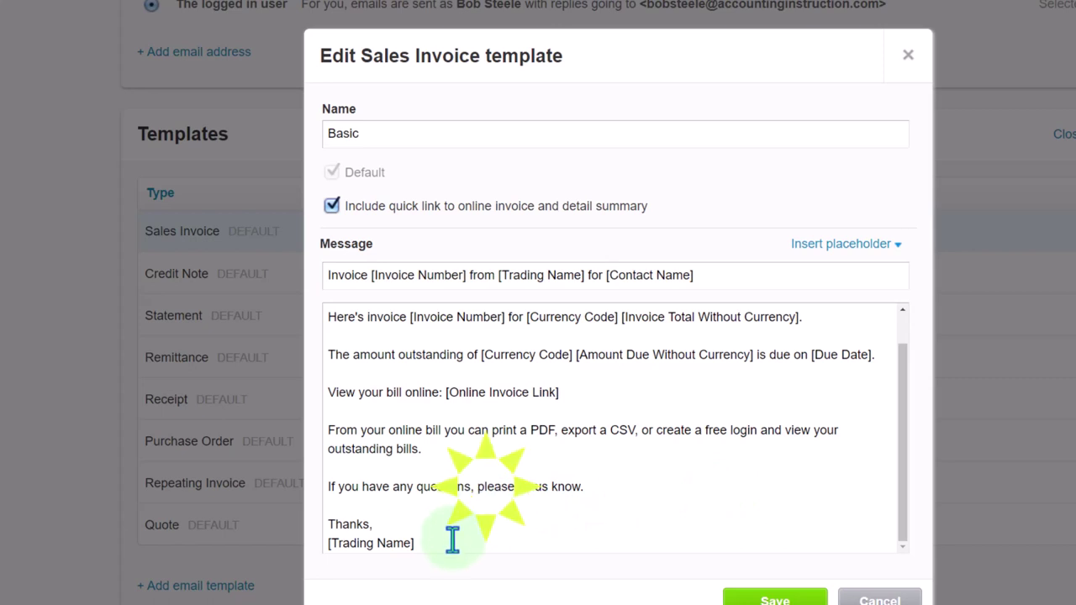
click(363, 525)
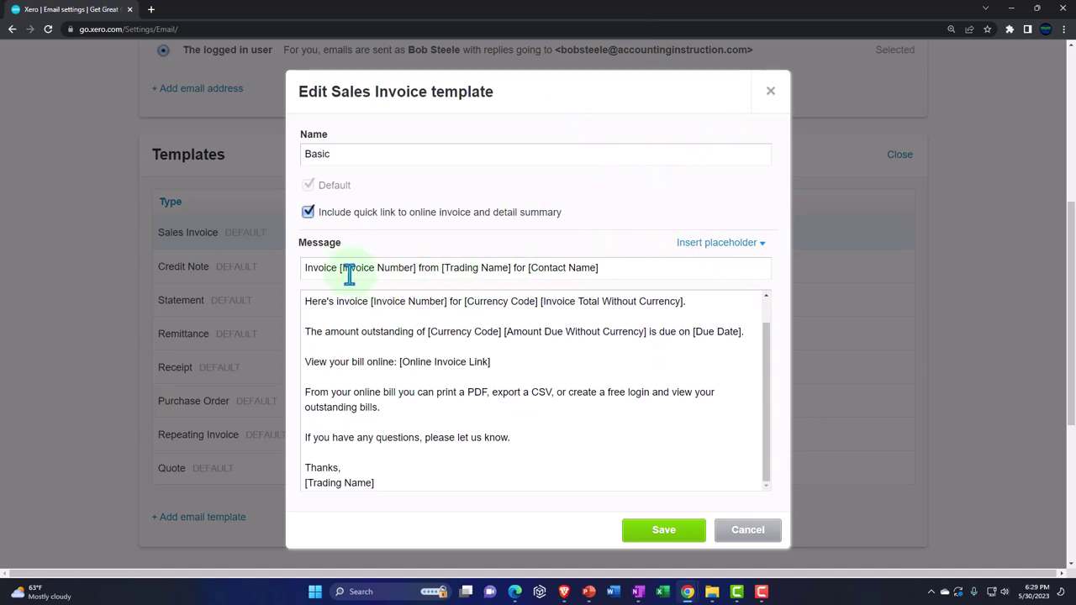
Browse the placeholders that can be inserted into the Sales Invoice template, and close the template without saving.
click(733, 245)
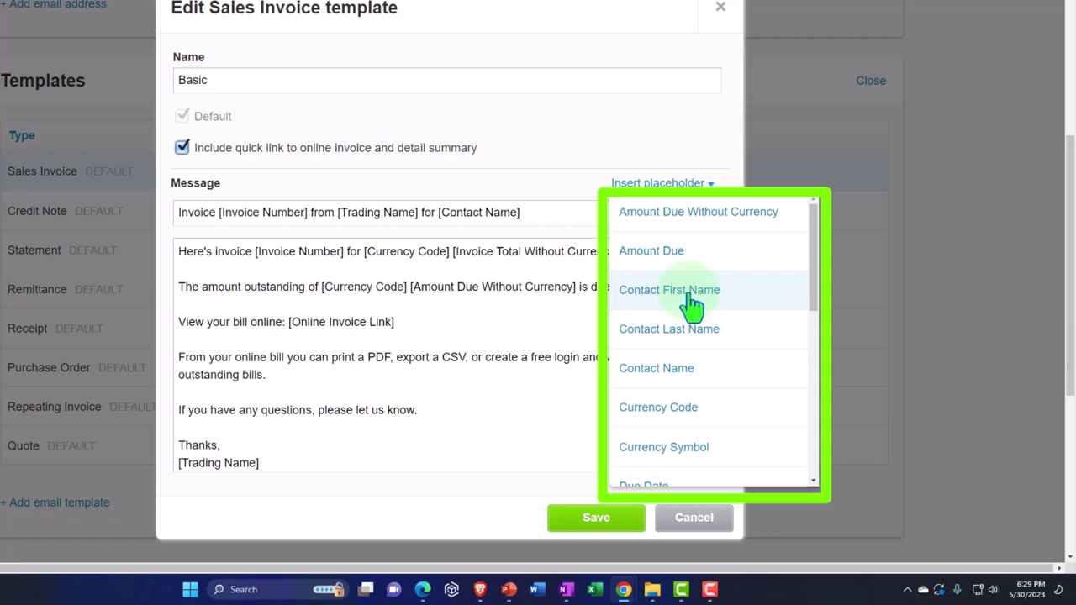
scroll(688, 367, down, 1)
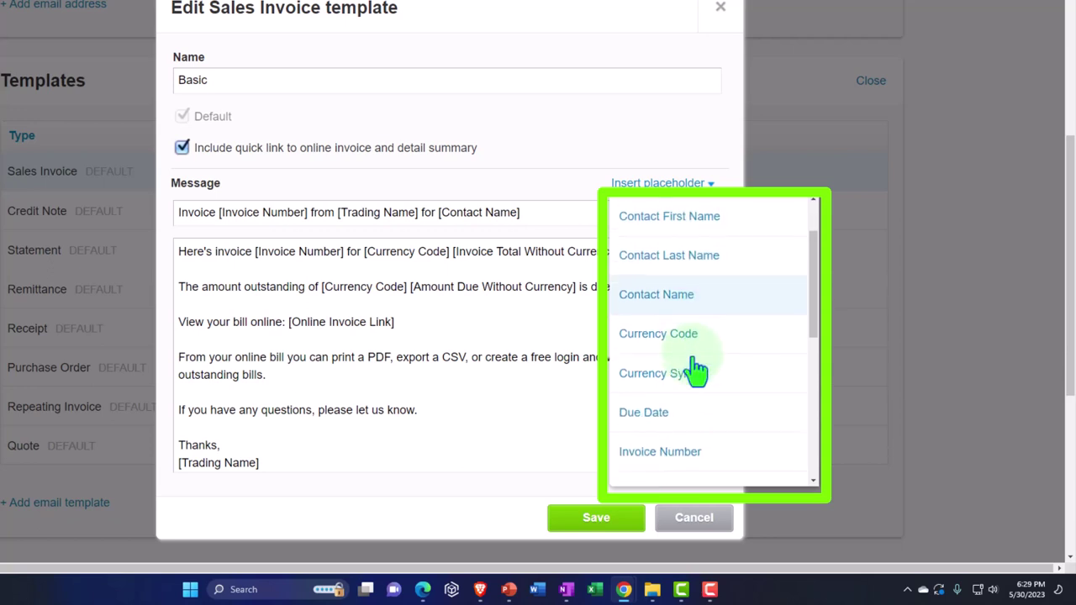
scroll(696, 370, down, 4)
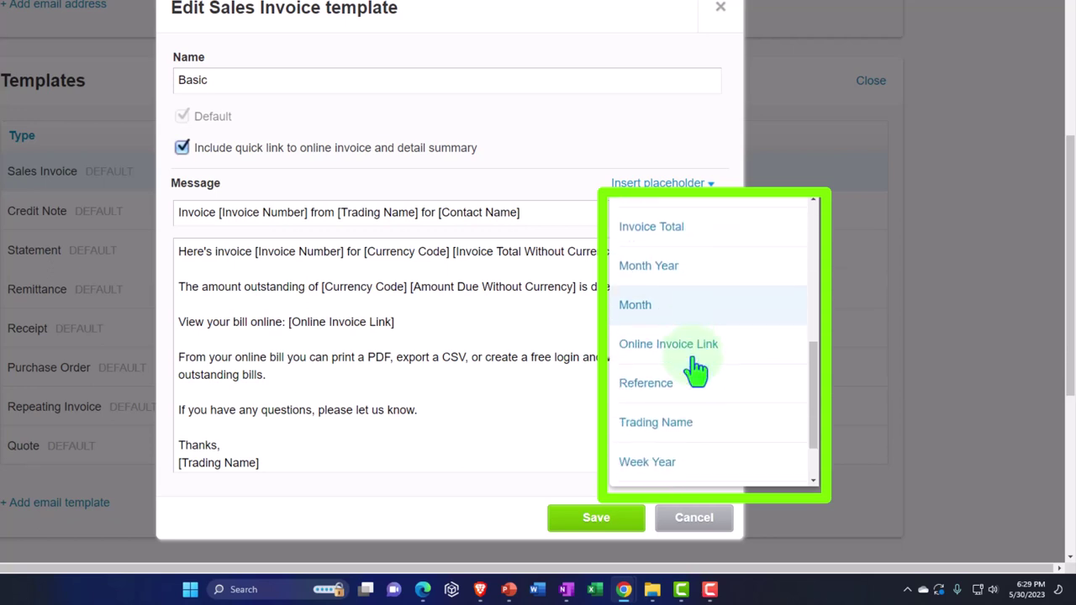
scroll(696, 370, down, 2)
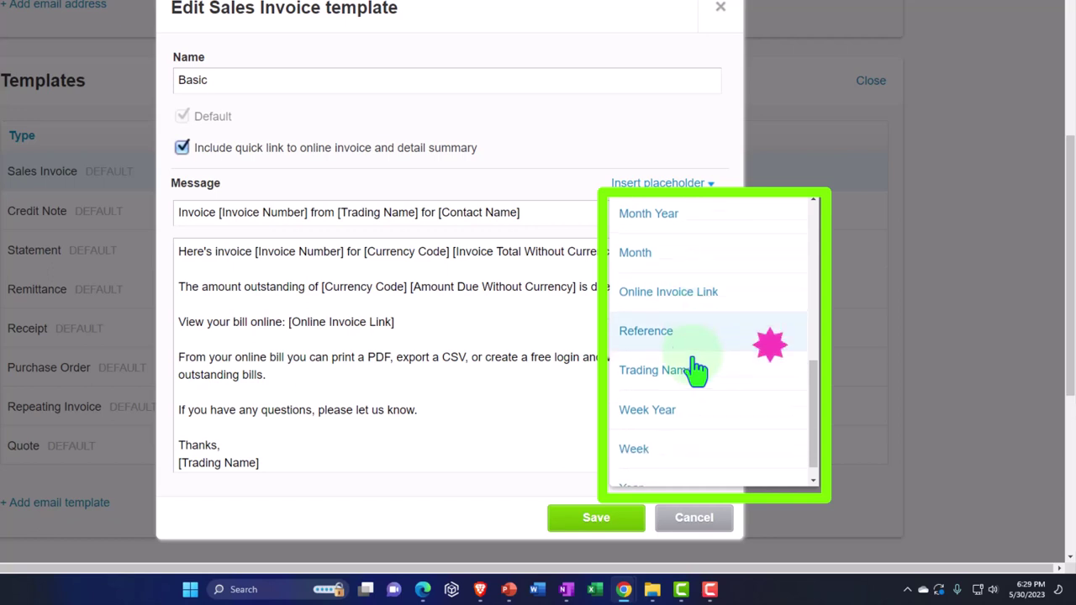
click(527, 212)
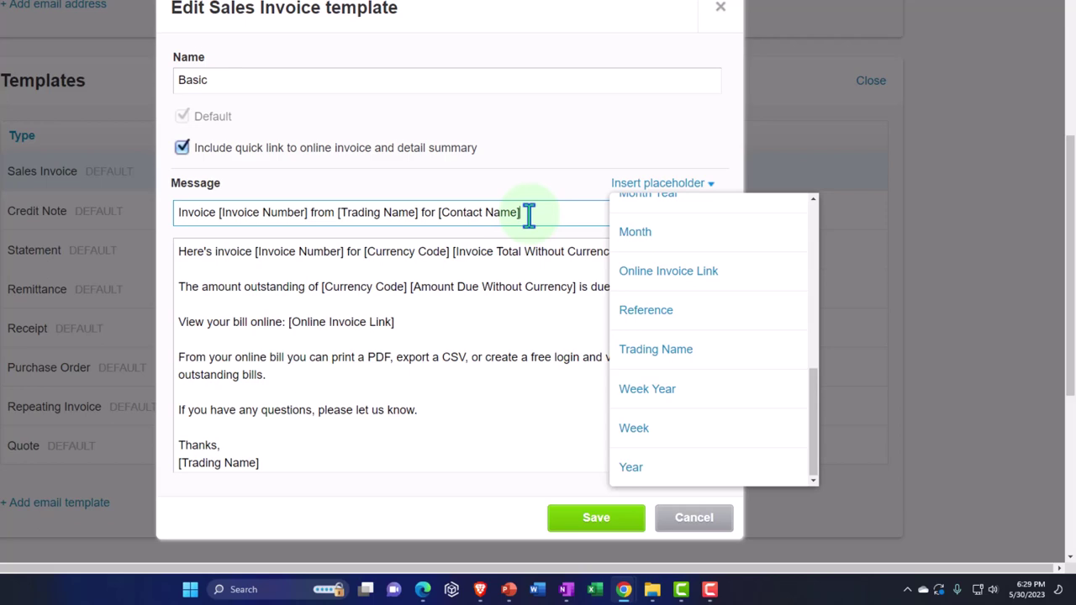
click(720, 7)
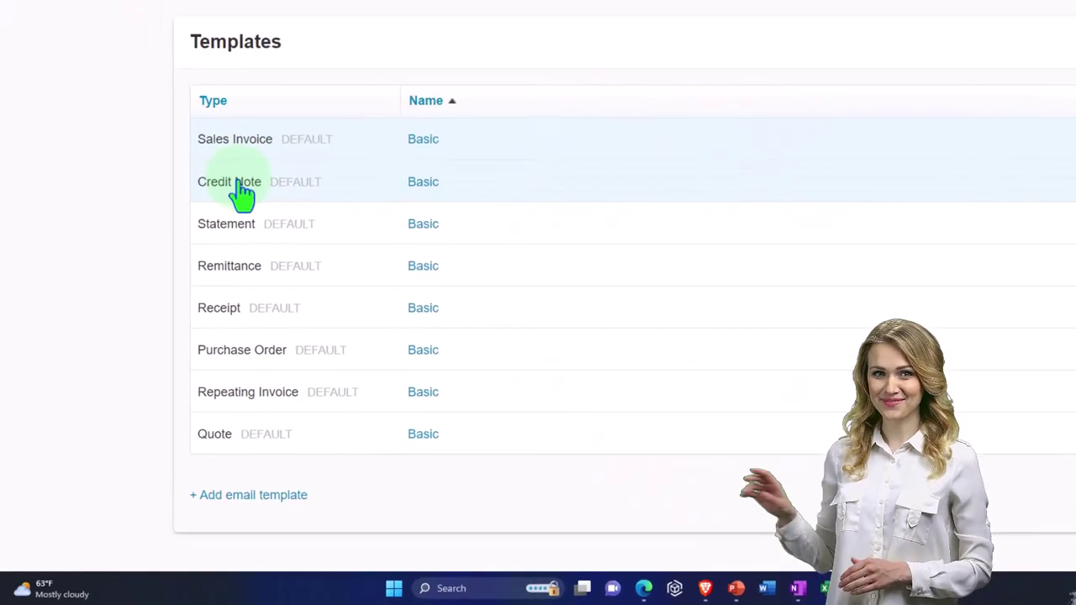
Review the wording of the Basic Credit Note and Statement email templates, closing each without saving.
click(238, 185)
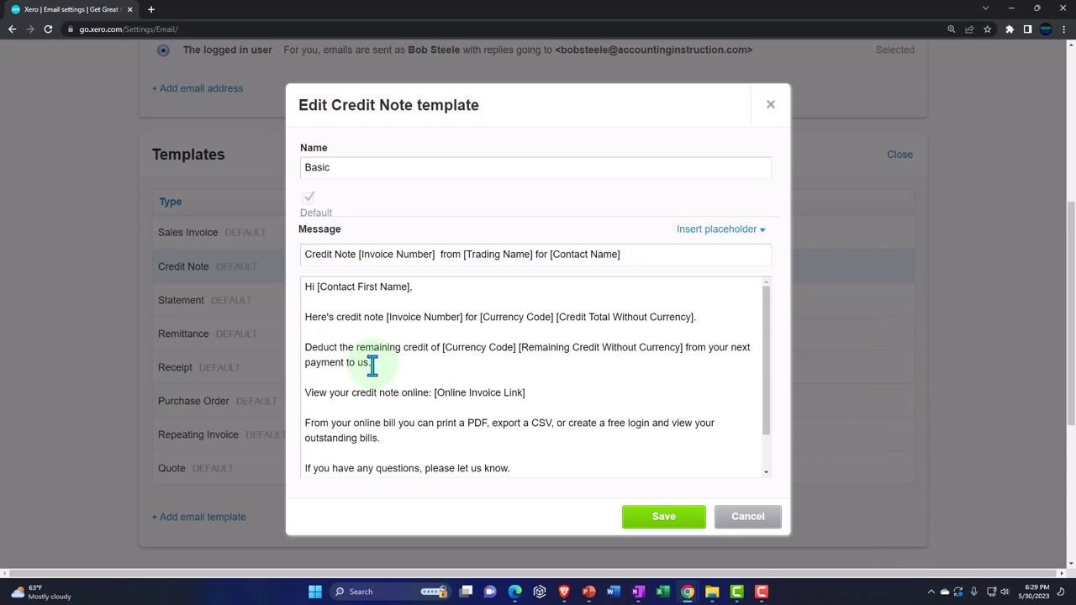
click(770, 105)
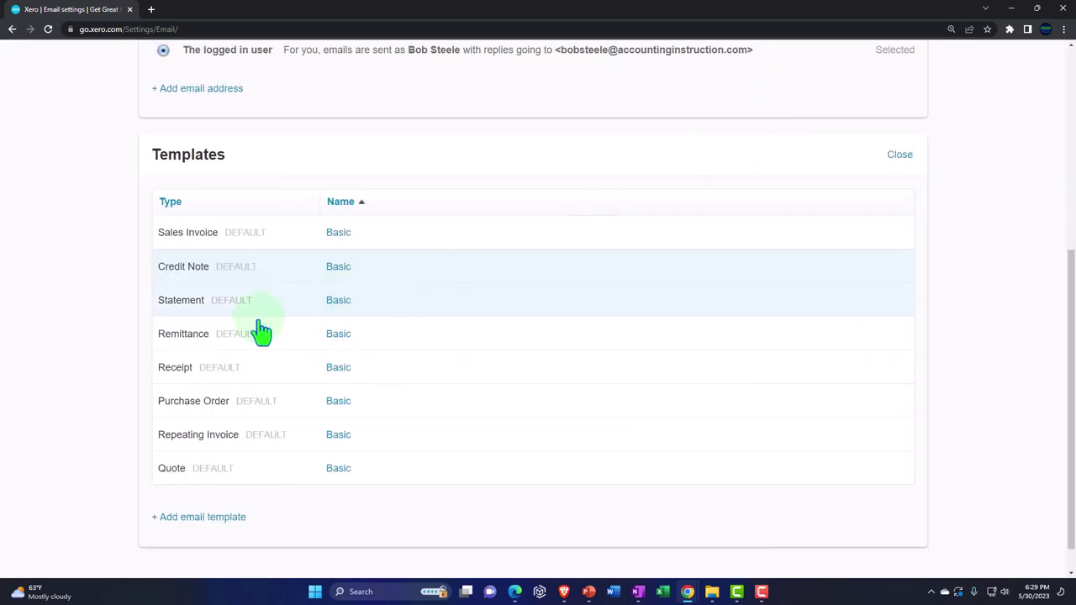
click(189, 304)
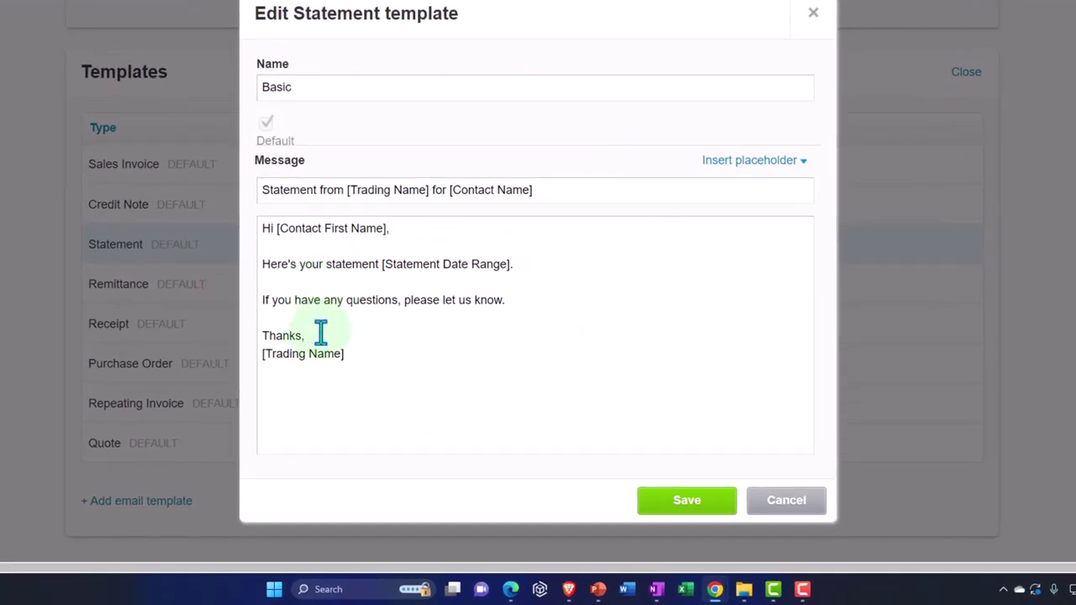
click(721, 190)
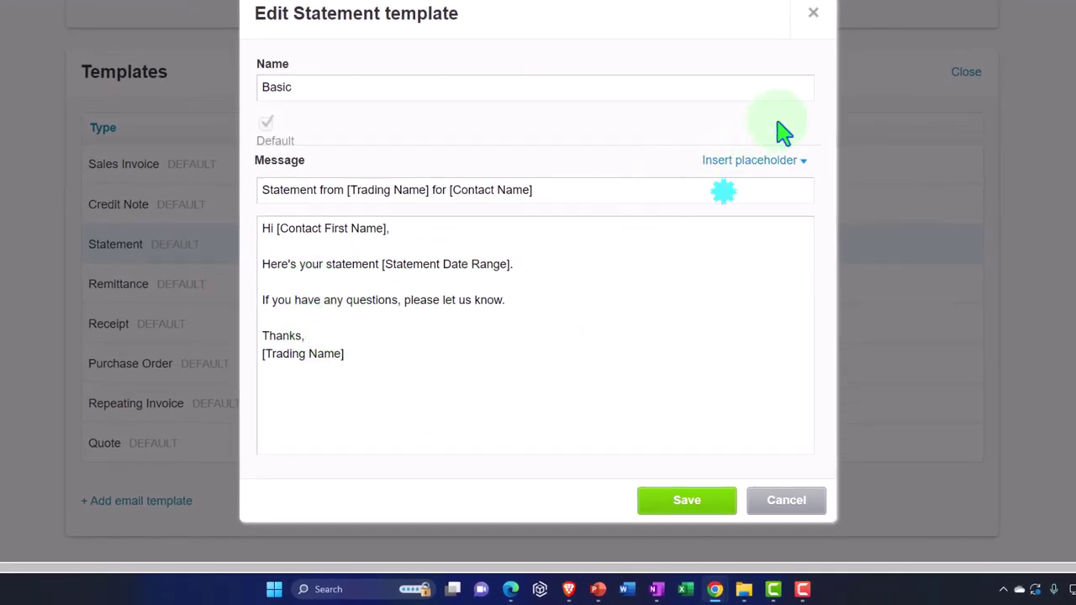
click(813, 13)
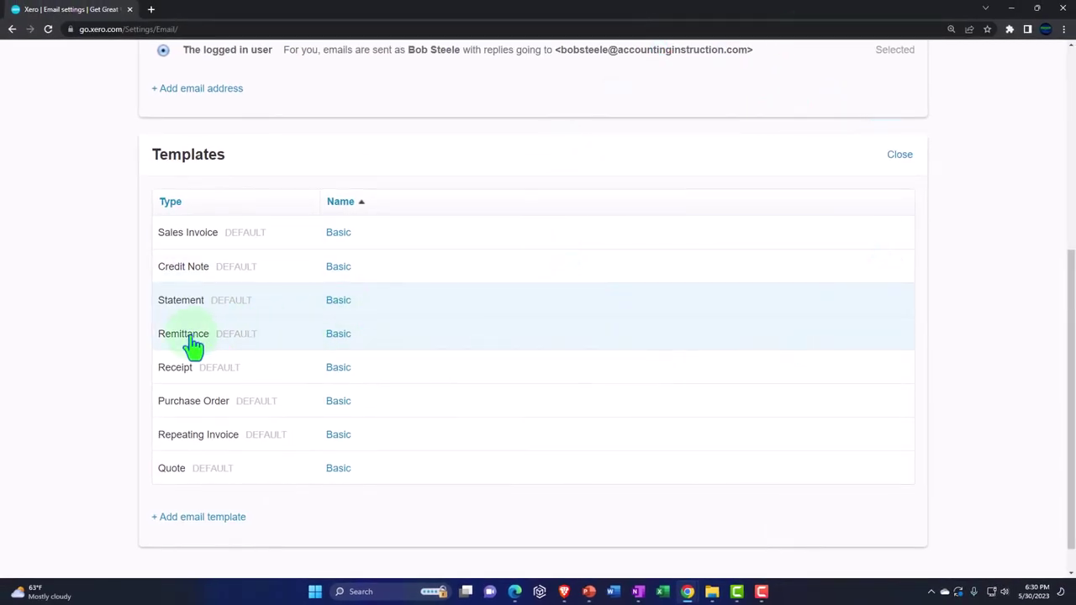
Review the wording of the Basic Remittance and Receipt email templates, closing each without saving.
click(193, 338)
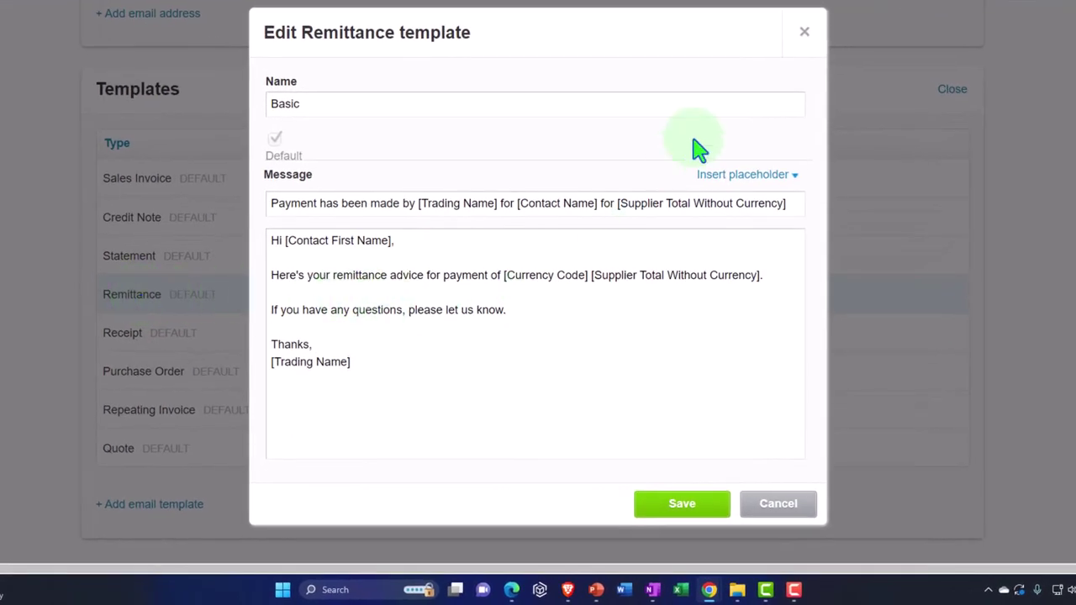
click(803, 32)
click(155, 348)
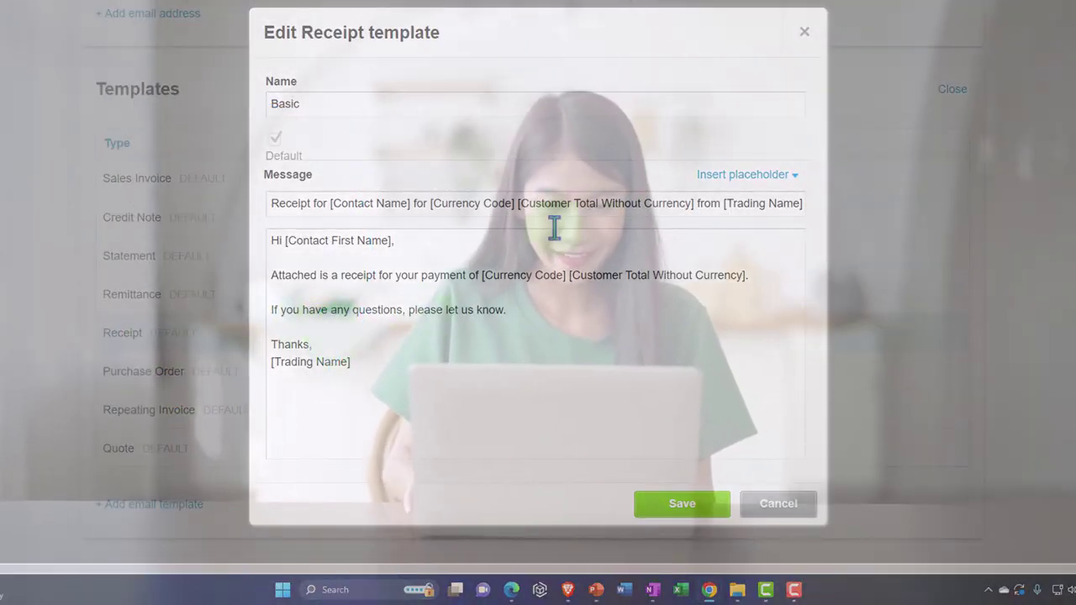
click(803, 33)
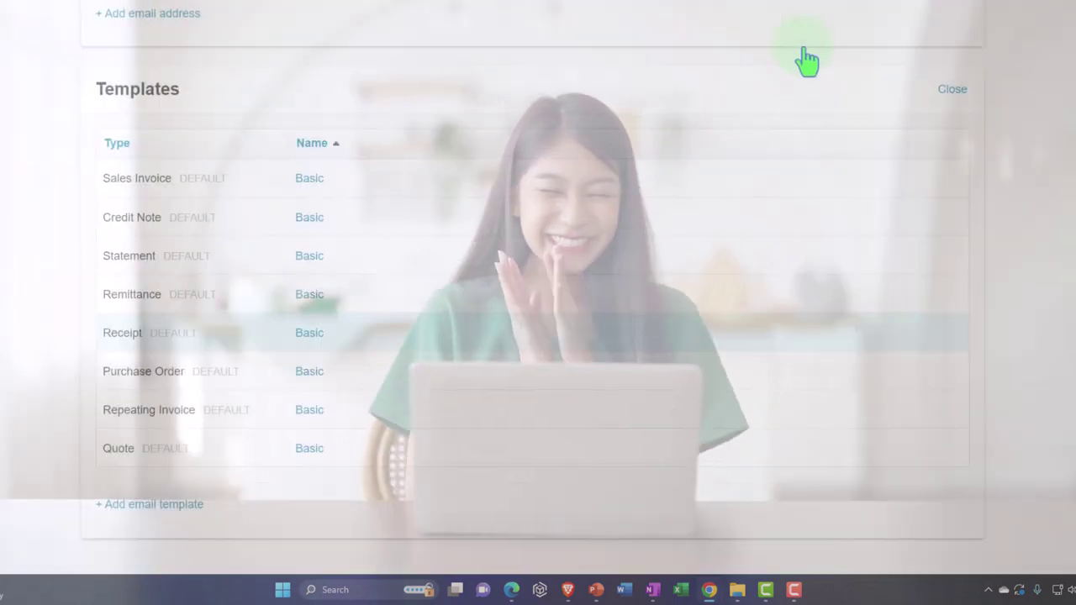
Review the wording of the Basic Purchase Order, Repeating Invoice and Quote email templates, closing each without saving.
click(174, 375)
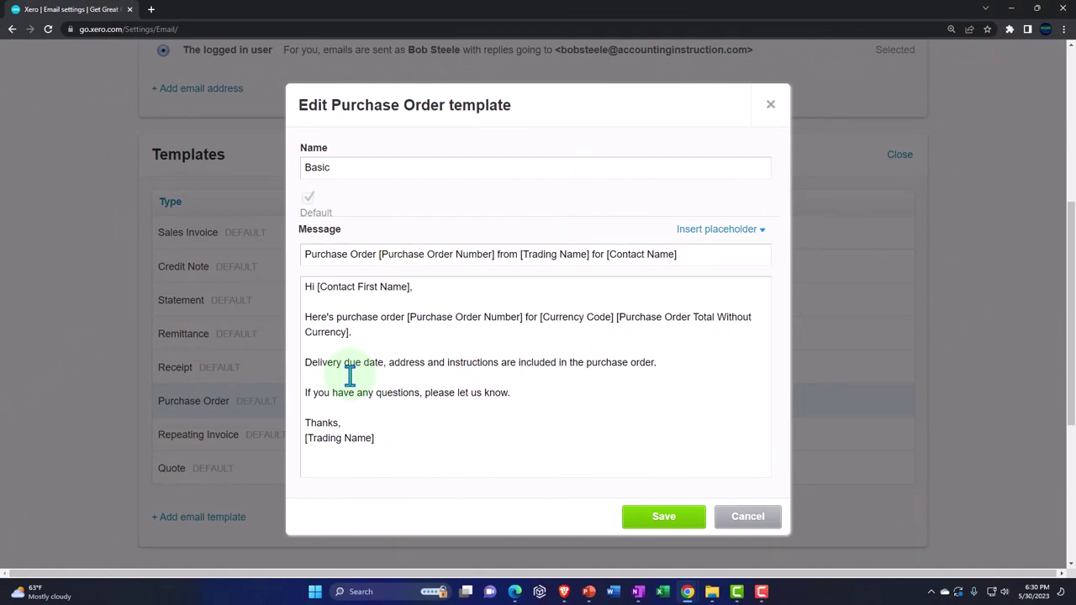
click(770, 104)
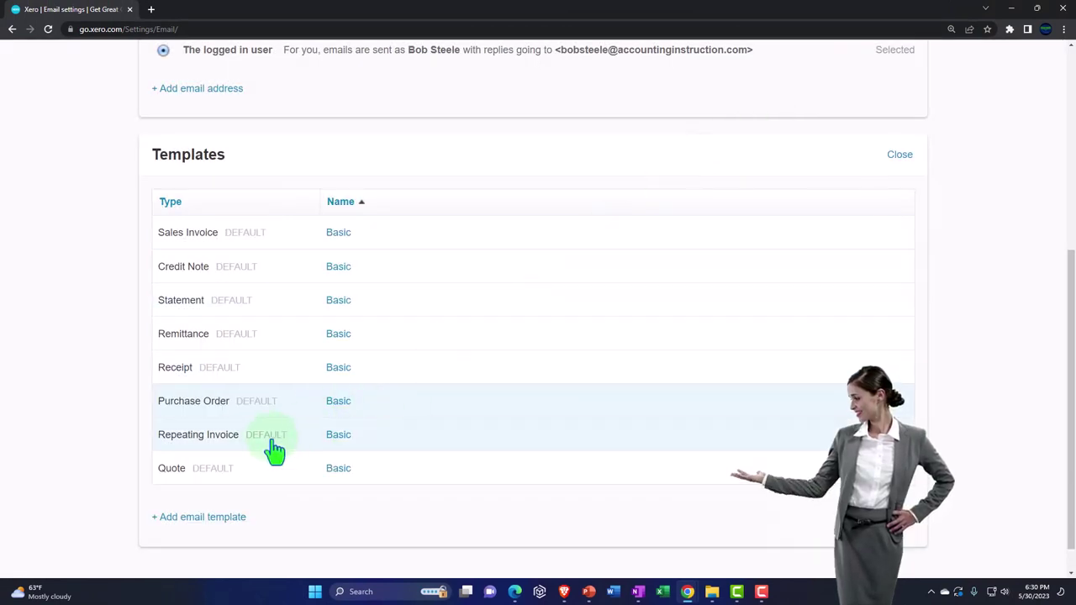
click(216, 445)
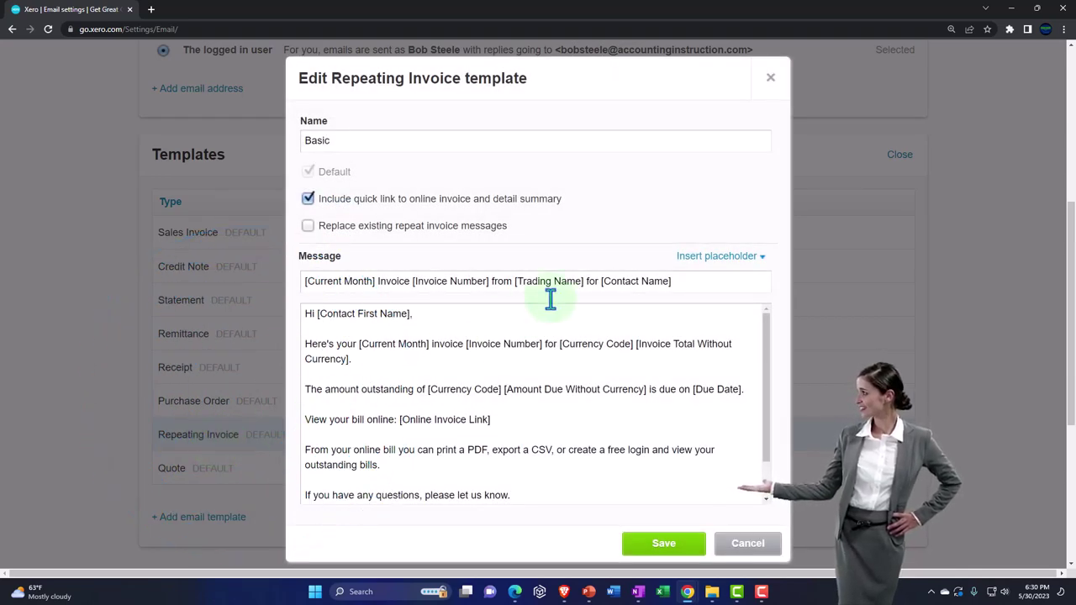
click(769, 78)
click(210, 475)
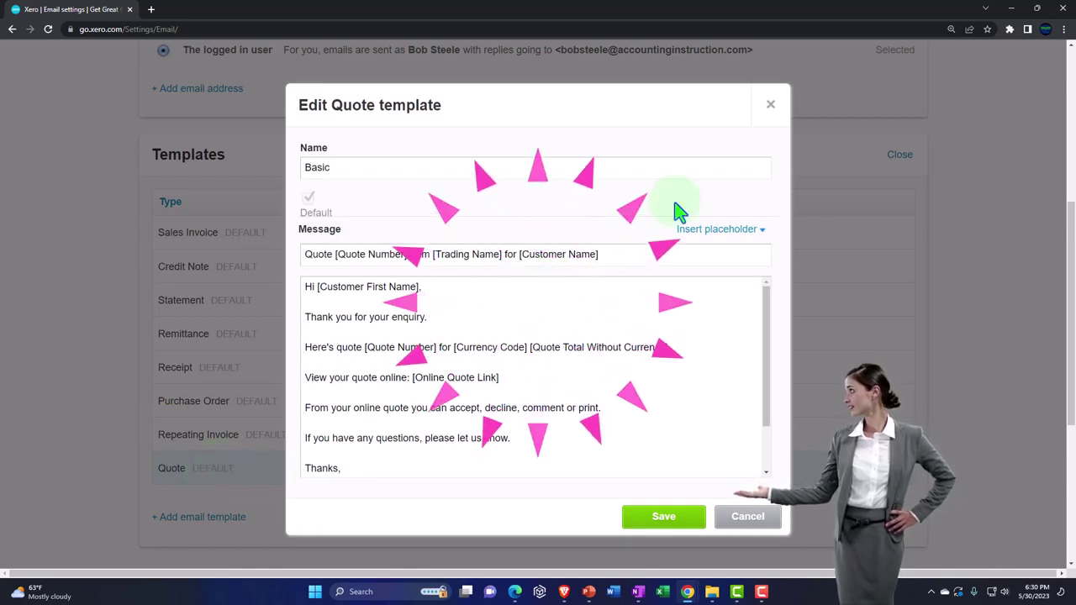
click(771, 106)
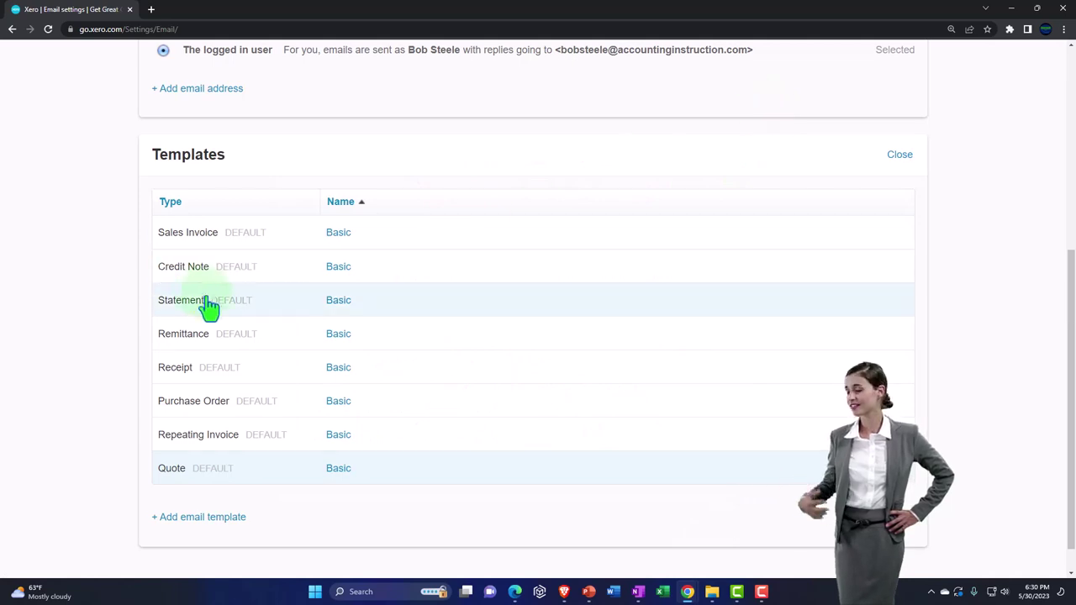
Return to the organization settings overview and read the Xero to Xero page through to the network key section.
scroll(181, 300, up, 5)
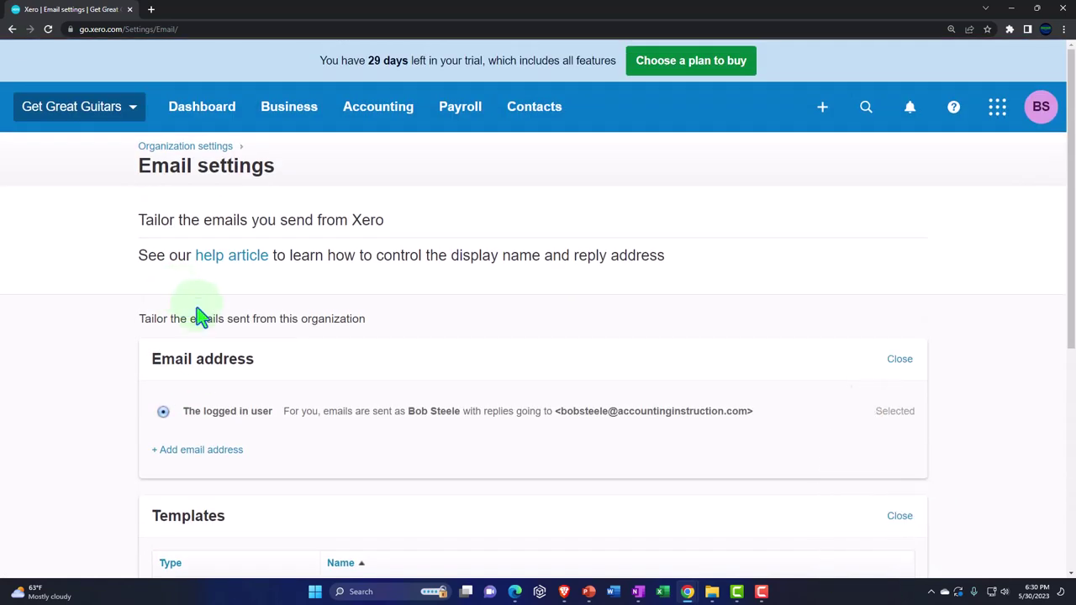
click(185, 151)
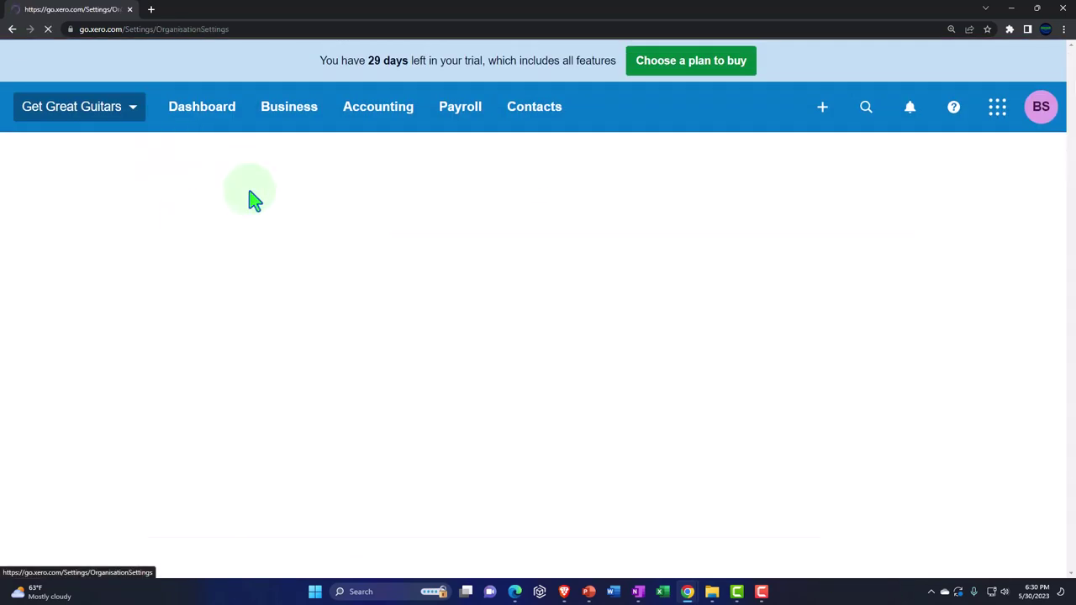
scroll(531, 305, down, 1)
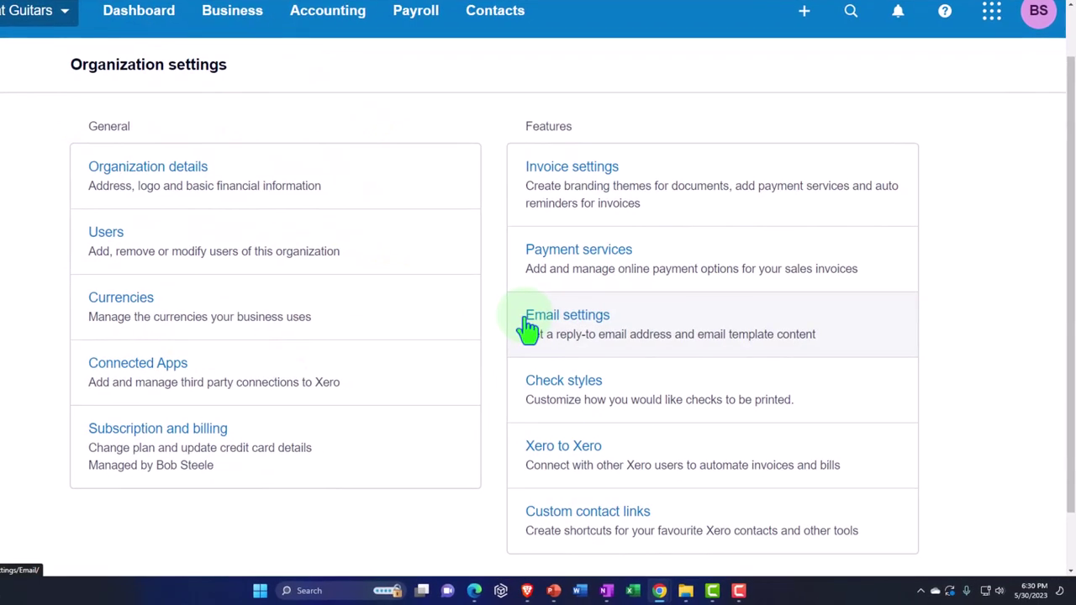
scroll(516, 363, down, 1)
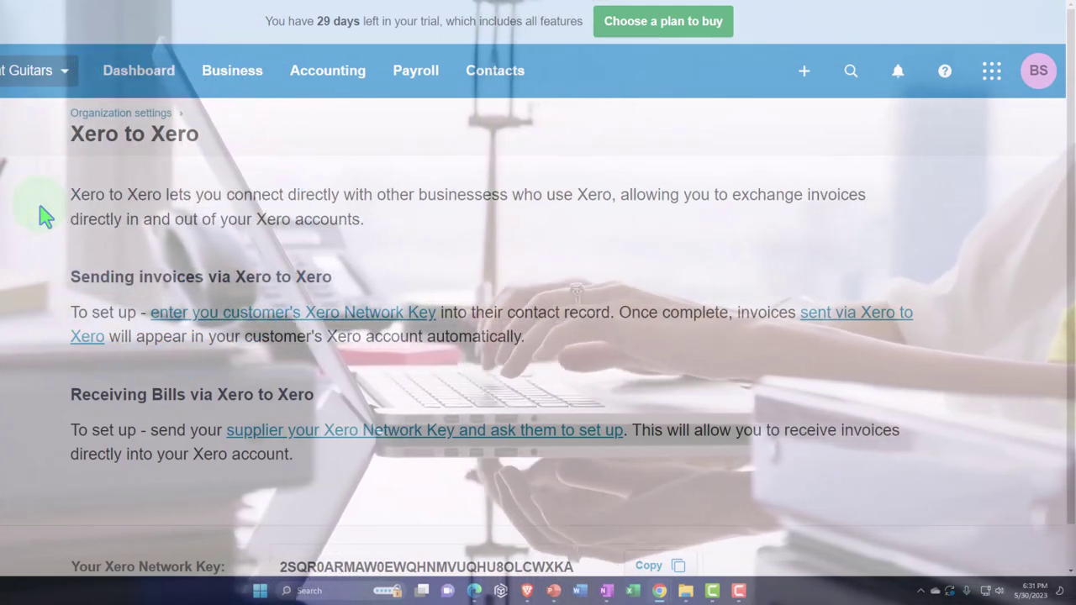
scroll(44, 217, down, 1)
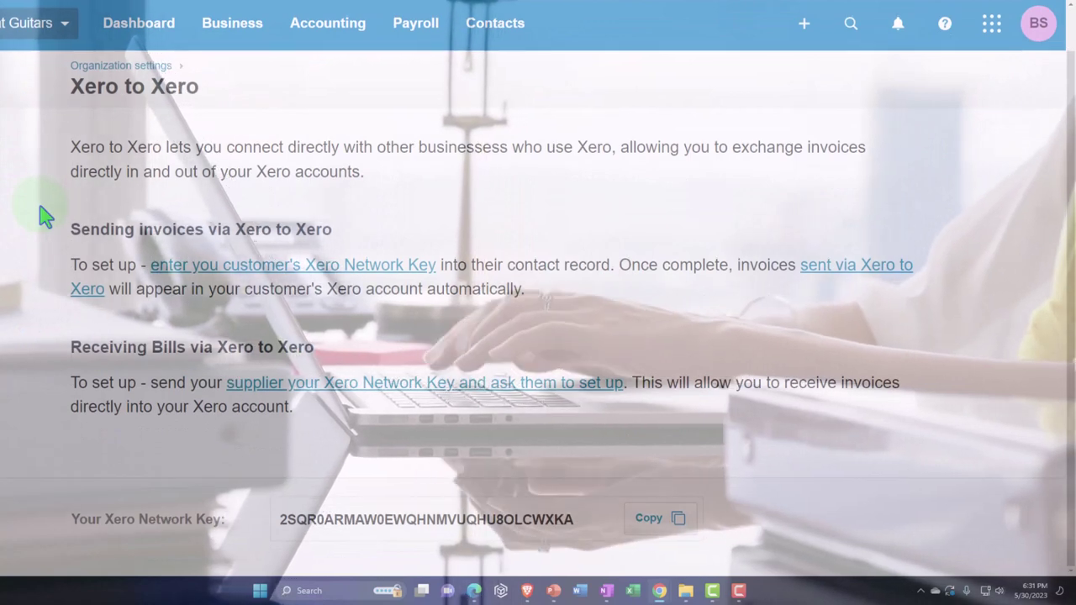